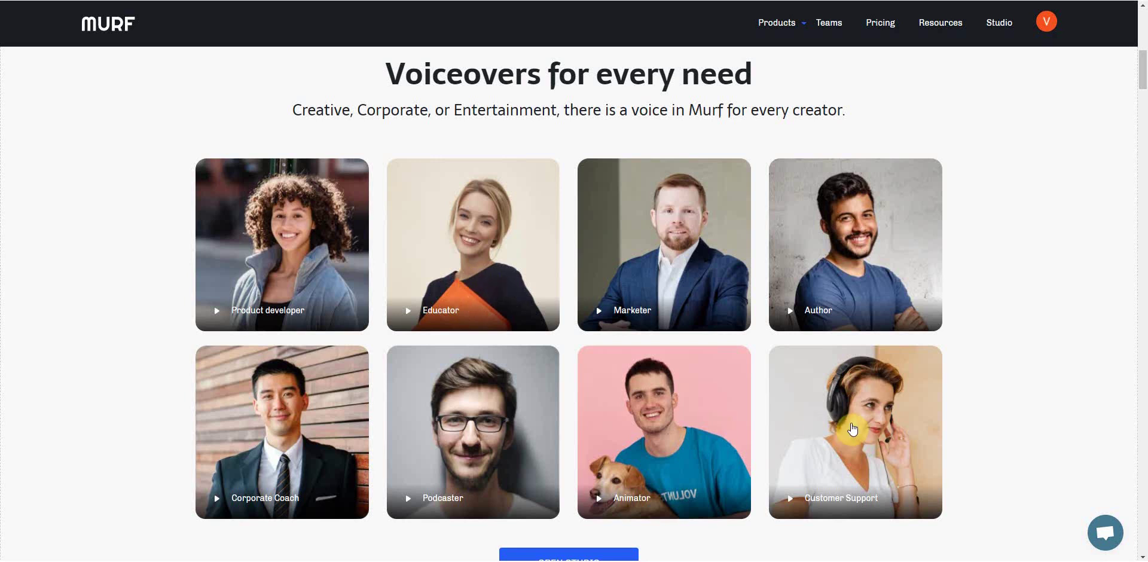
Step: Play the Customer Support voiceover sample on the Murf home page and look over the other voice use cases
click(852, 428)
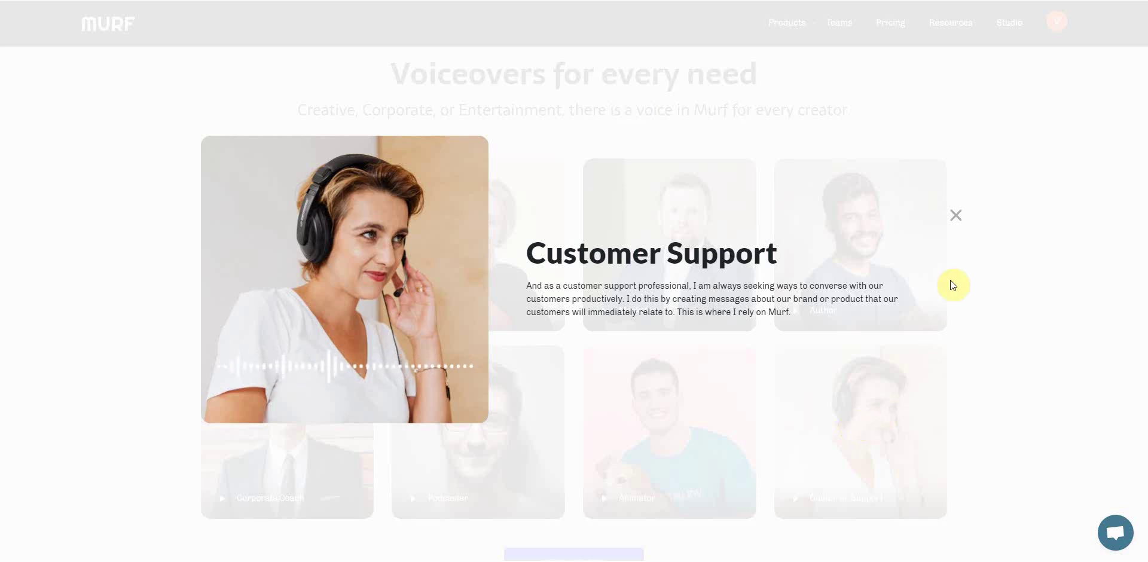
click(955, 223)
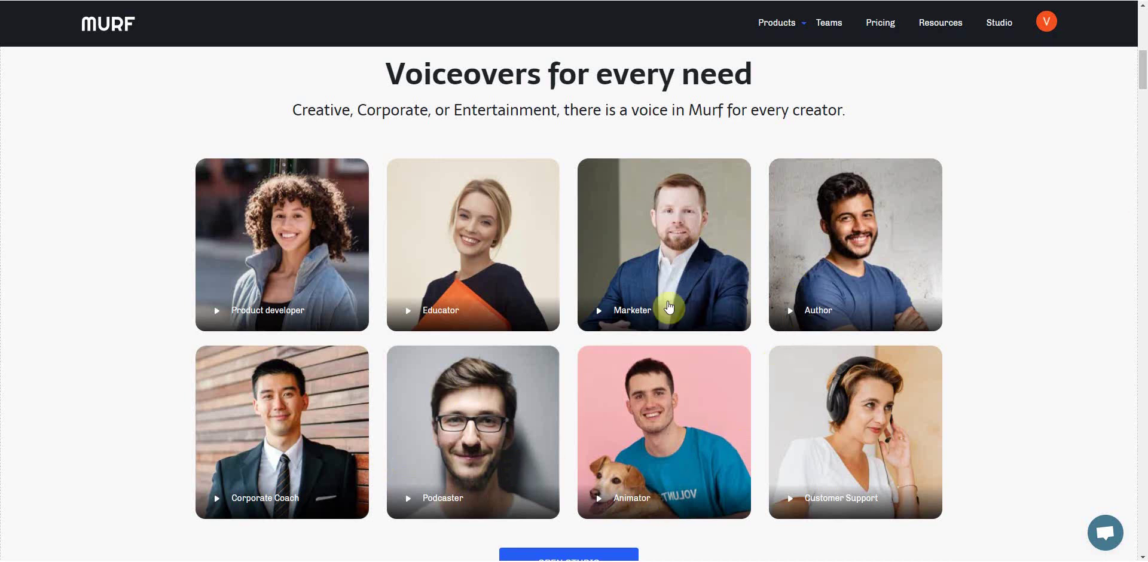
drag(1143, 83, 1143, 82)
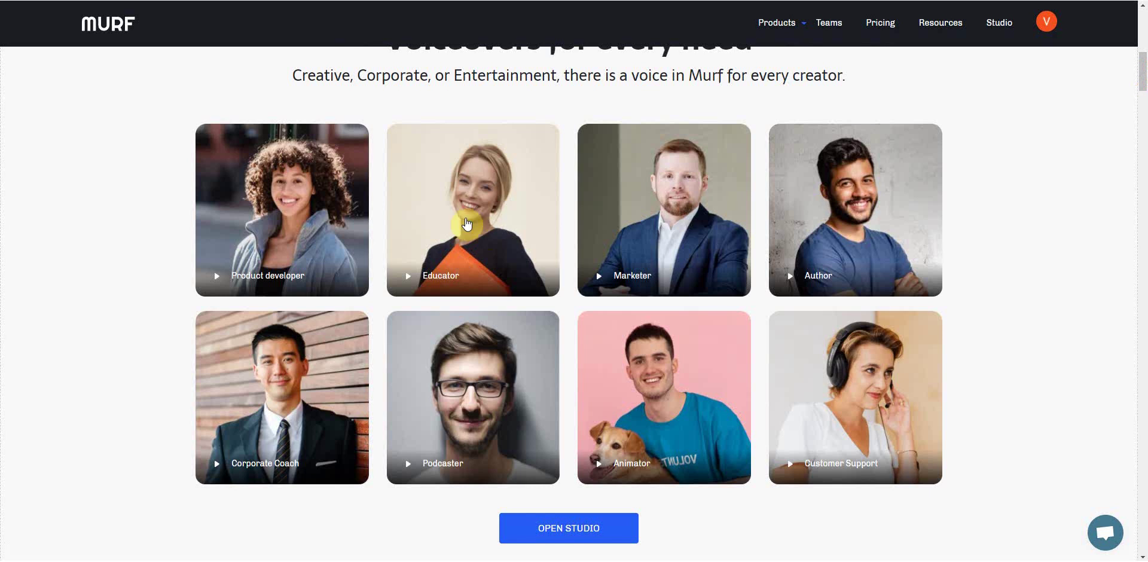
drag(1143, 88, 1143, 93)
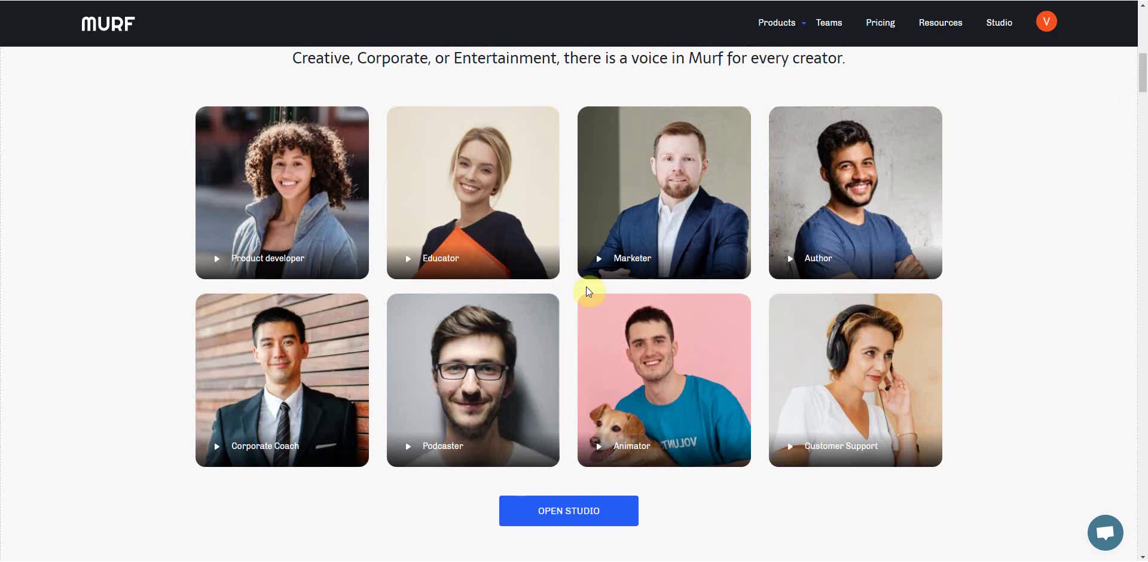
Step: Review the Murf Studio feature overview on the home page, from the voice library to team collaboration
drag(1143, 78, 1140, 185)
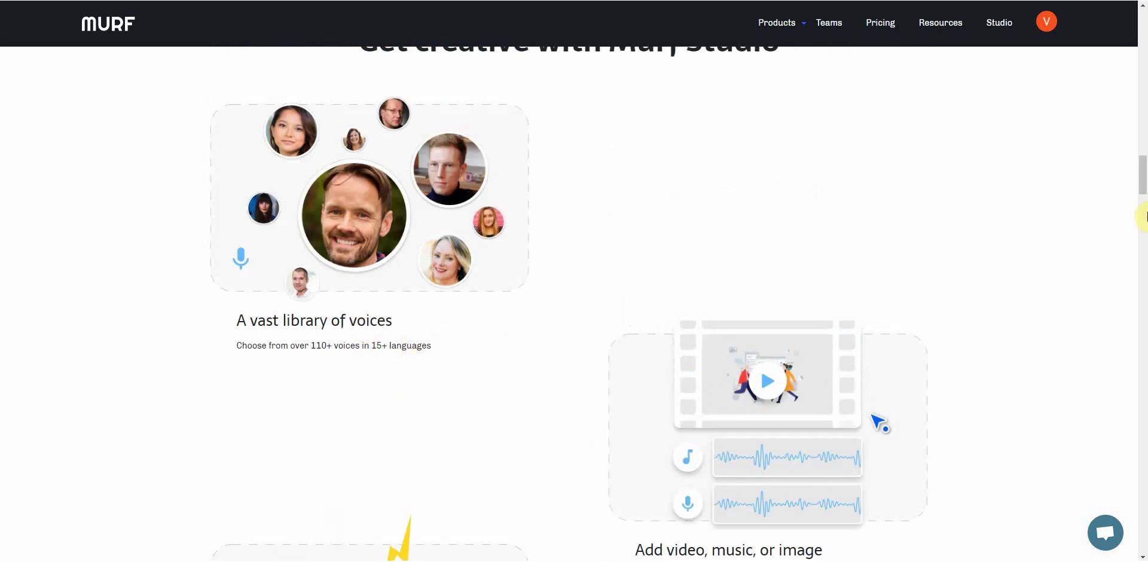
drag(1142, 190, 1127, 248)
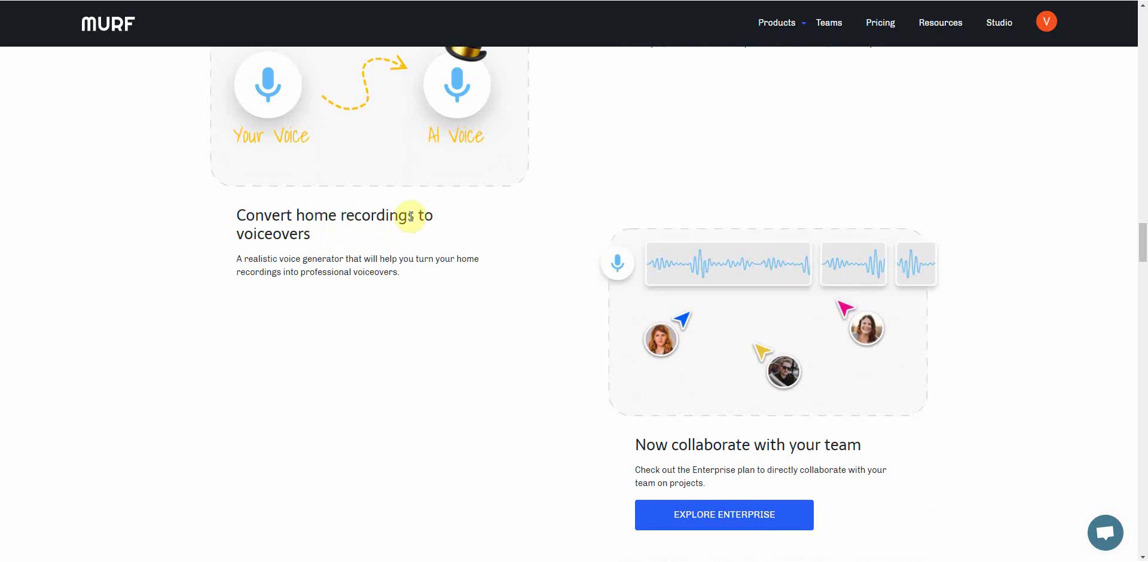
drag(1142, 247, 1143, 53)
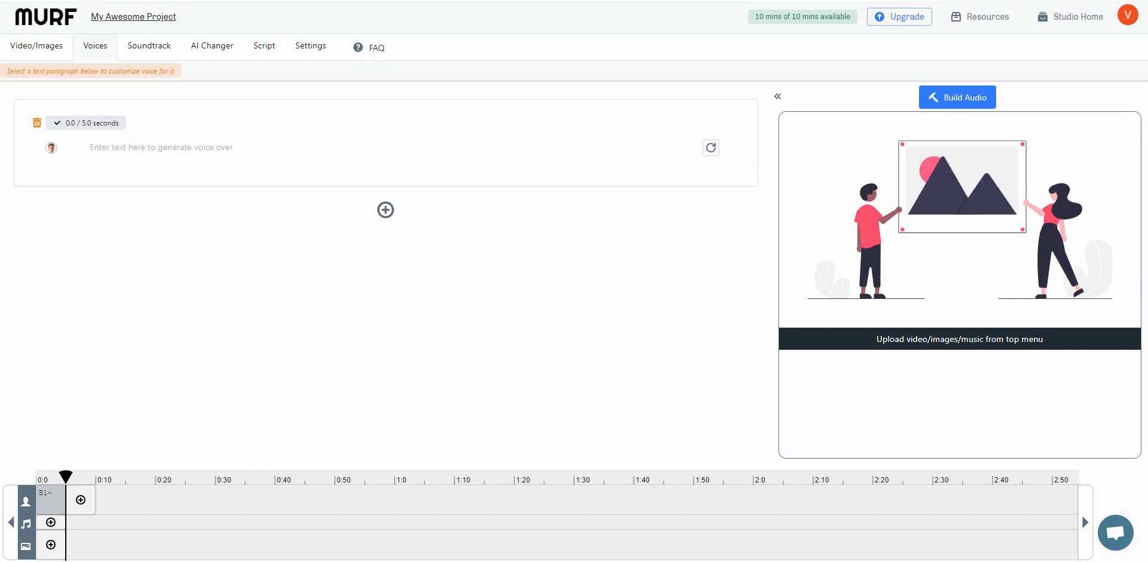
Step: Fill the text block with "Curate your digital voice without any voiceover experience or skills" and "Murf Studio is designed to generate and edit voiceovers with ease."
click(35, 47)
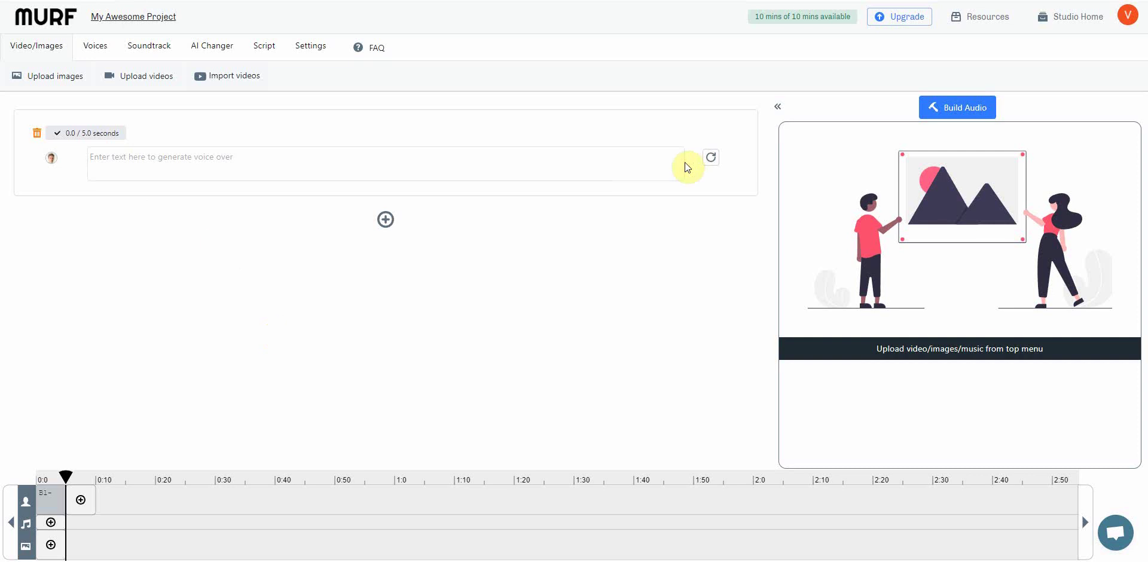
click(172, 160)
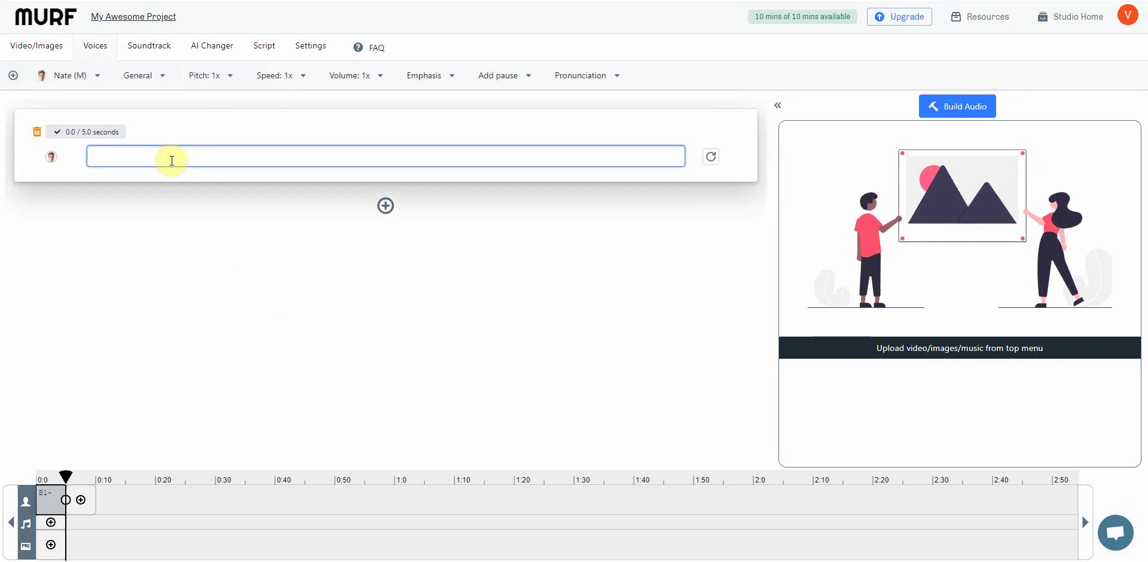
text(Curate your digital voice without any voiceover experience or skills Murf Studio is designed to generate and edit voiceovers with ease.)
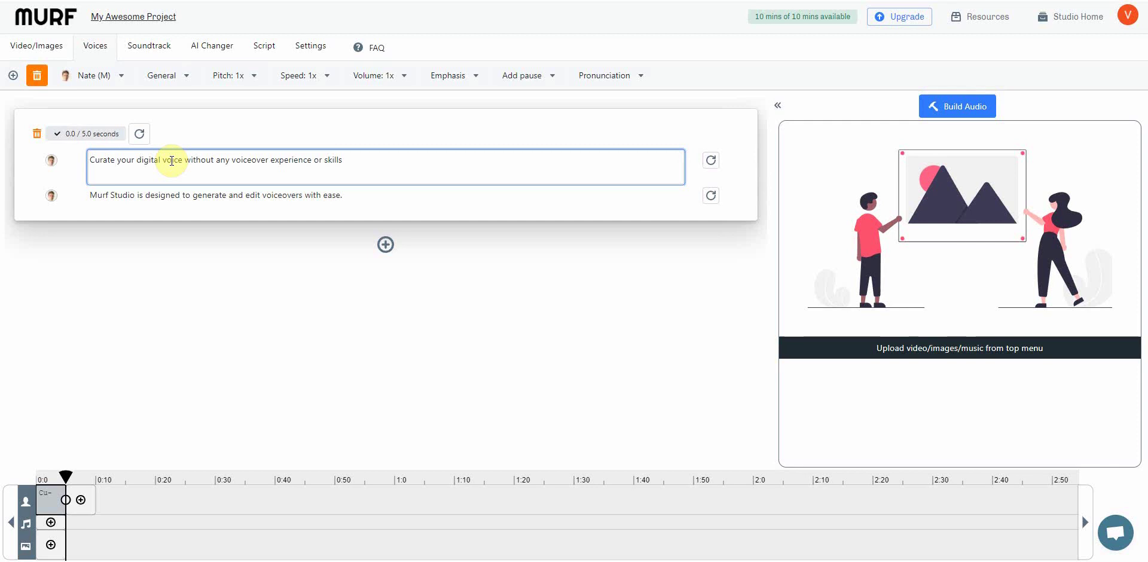
click(403, 166)
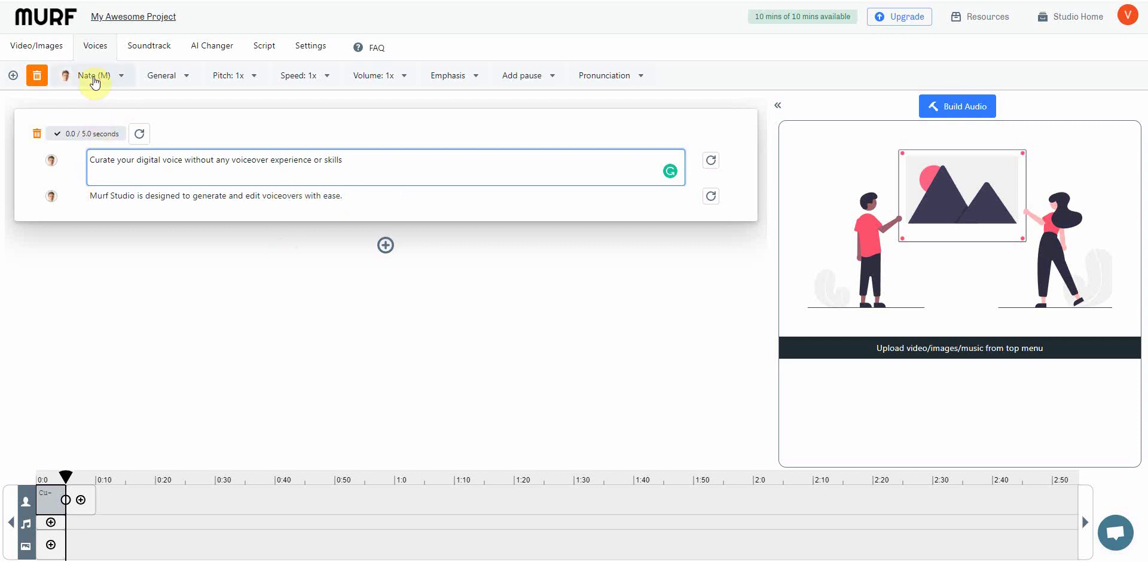
Step: Preview the Nate, Ethan, Anna and Ava voices and assign Ava (F) to the text block
click(122, 77)
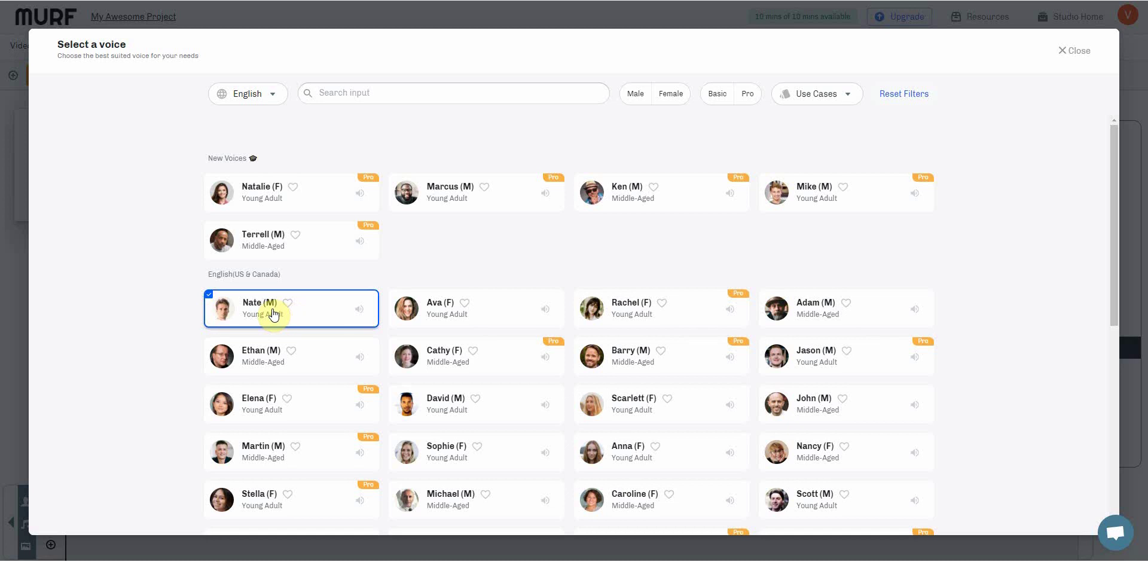
click(361, 309)
click(362, 358)
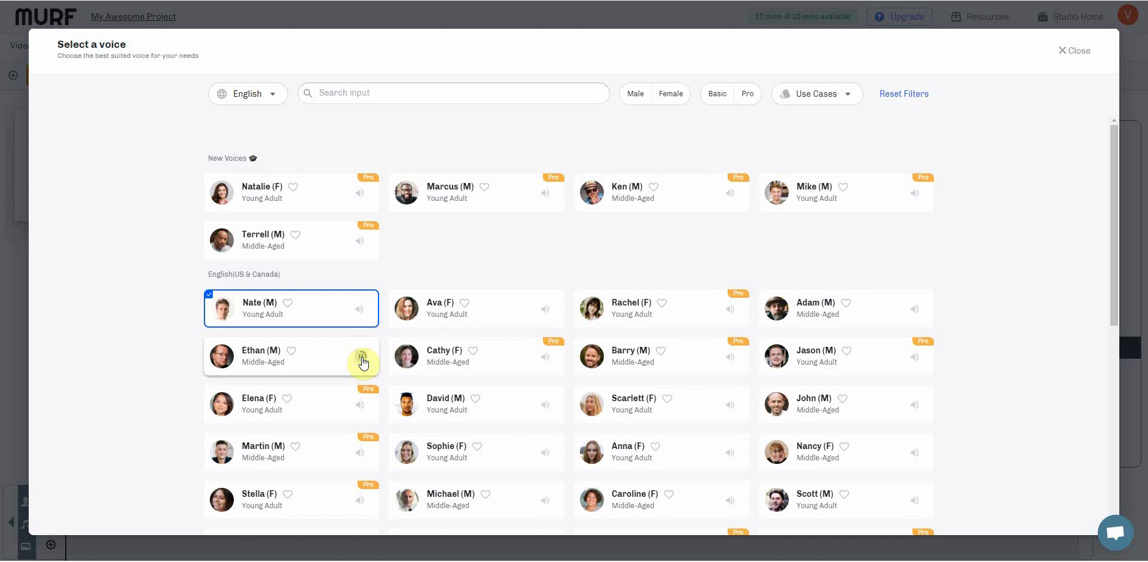
click(729, 457)
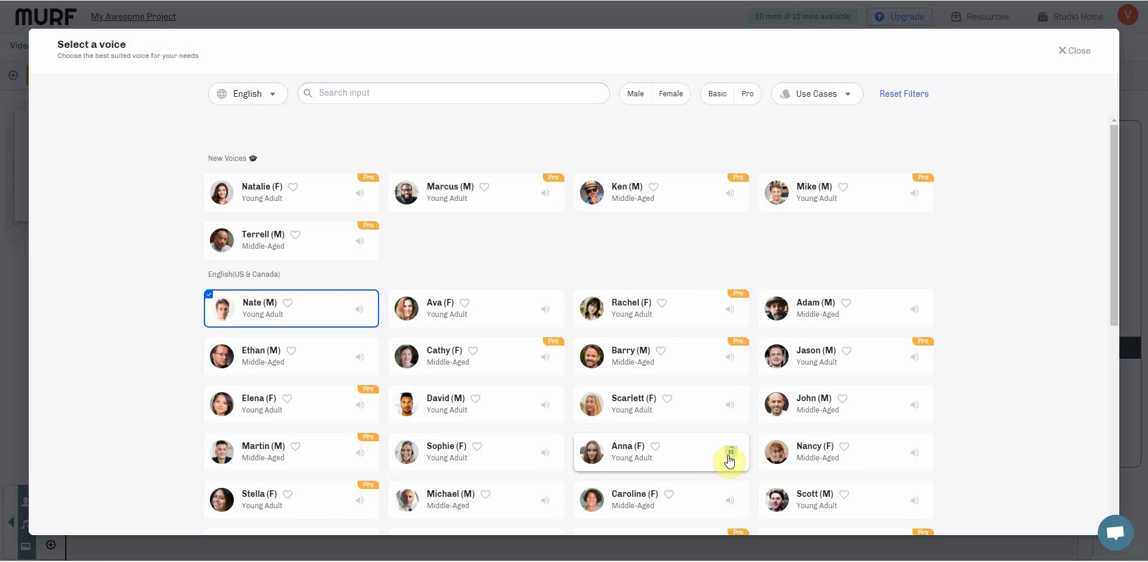
click(729, 458)
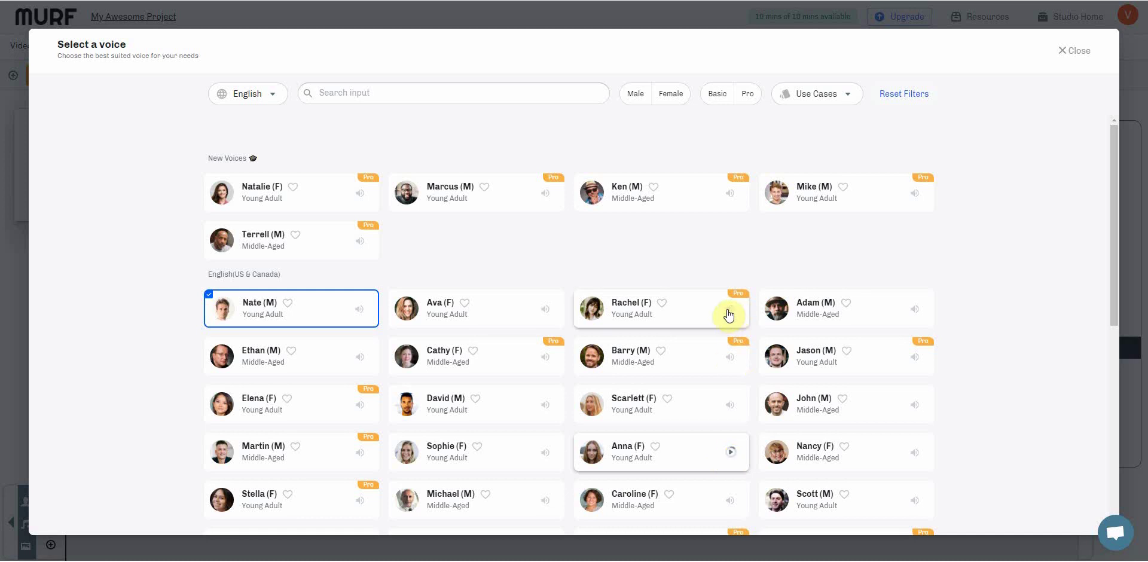
click(544, 310)
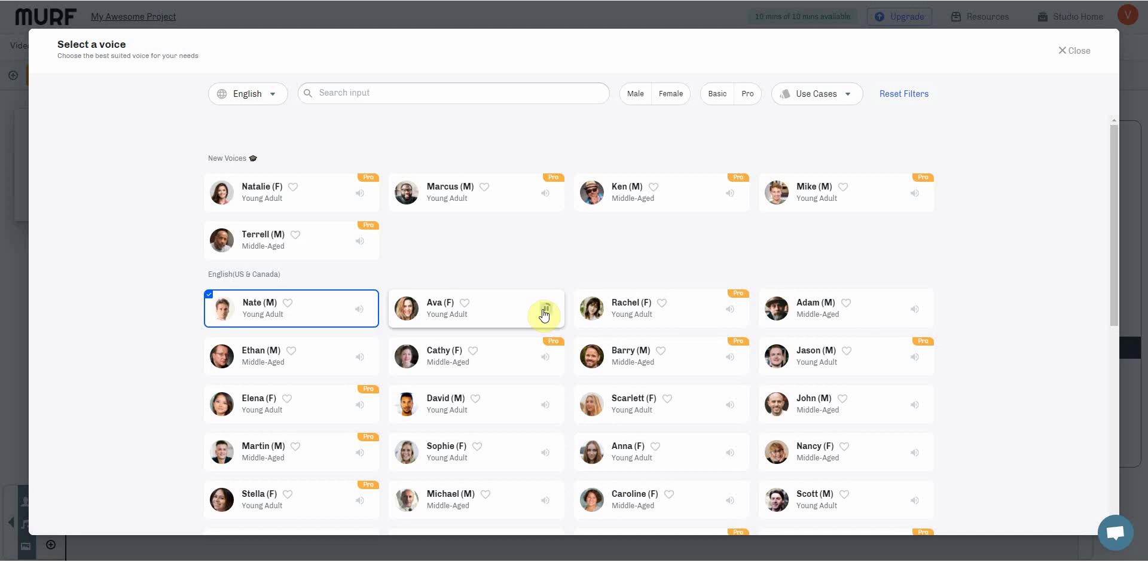
click(545, 310)
click(486, 303)
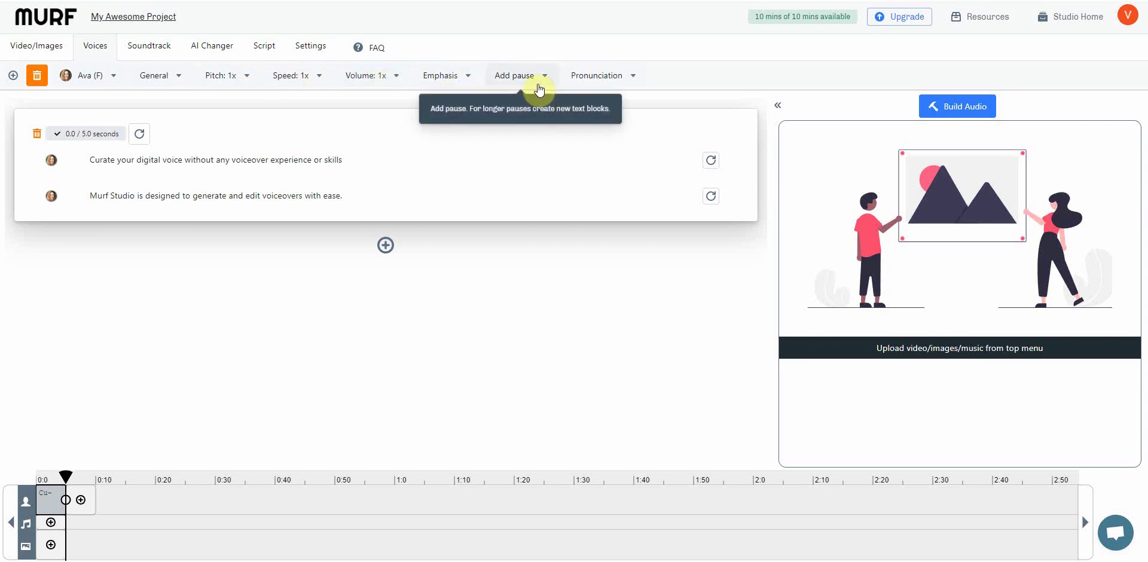
Step: View the word-by-word pronunciation options for the first sentence and leave them without saving
click(627, 77)
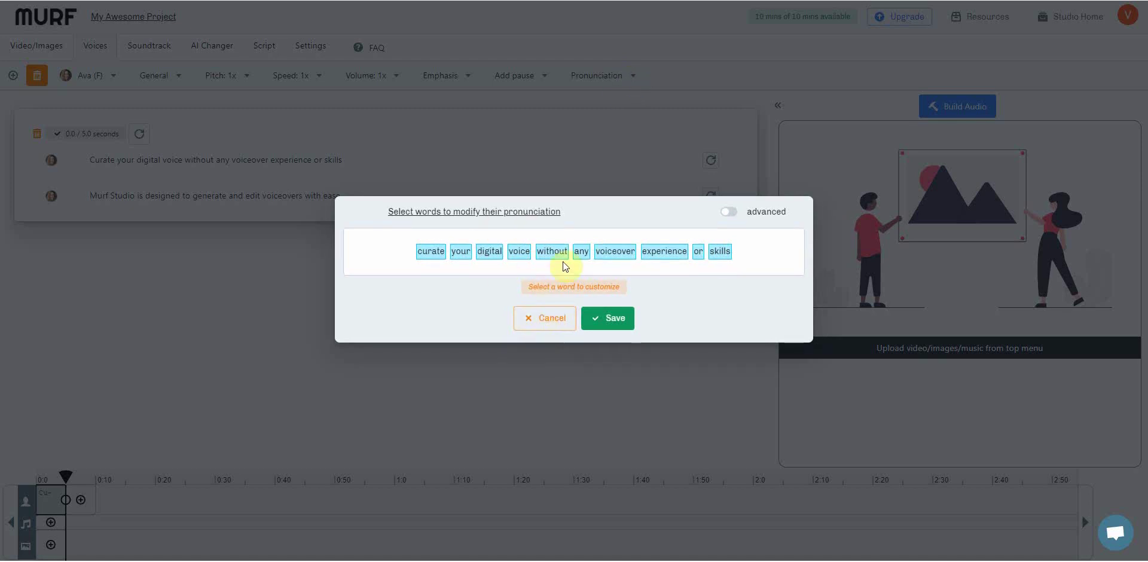
click(542, 326)
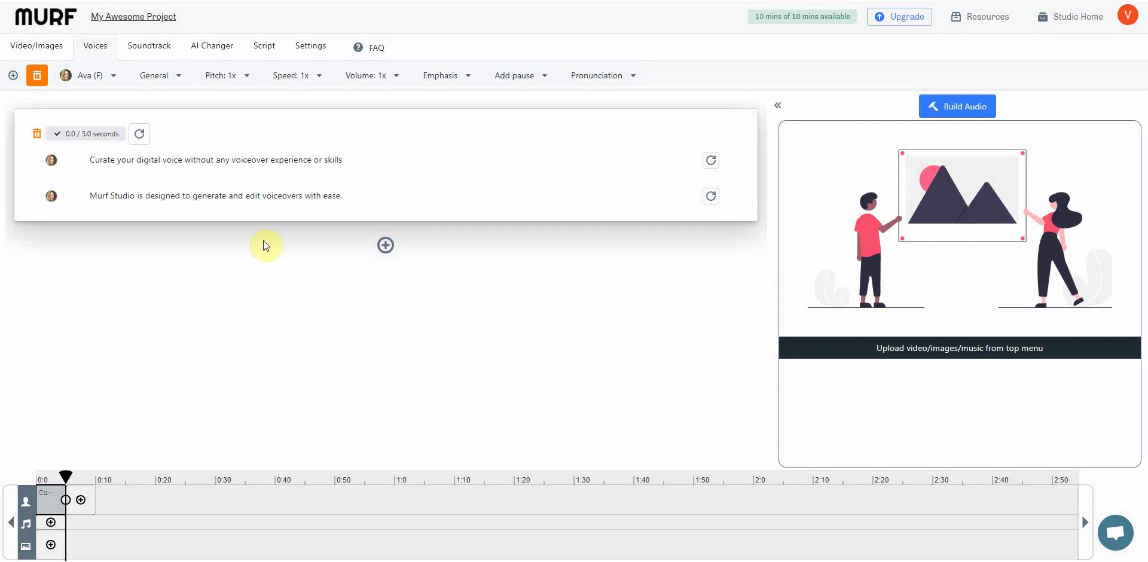
Step: Set the voice style to Cheerful and play back the generated voiceover
click(179, 76)
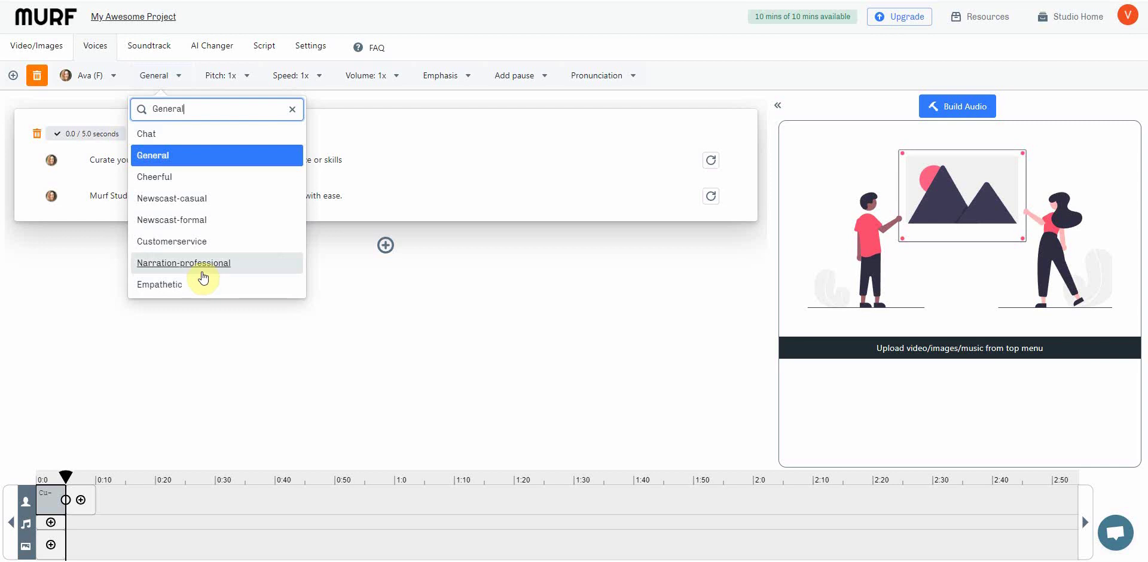
click(168, 178)
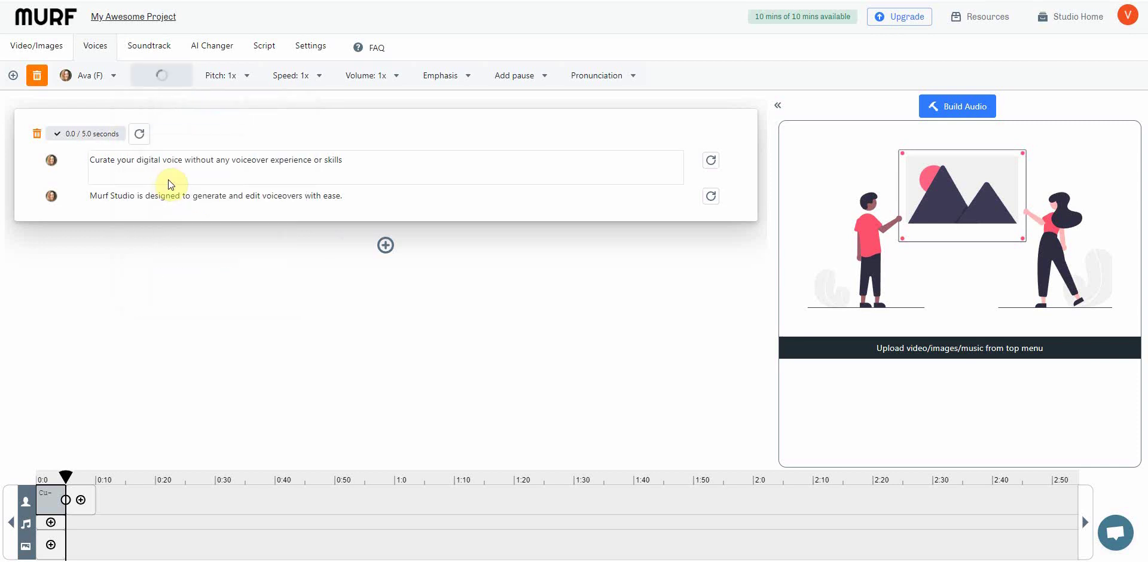
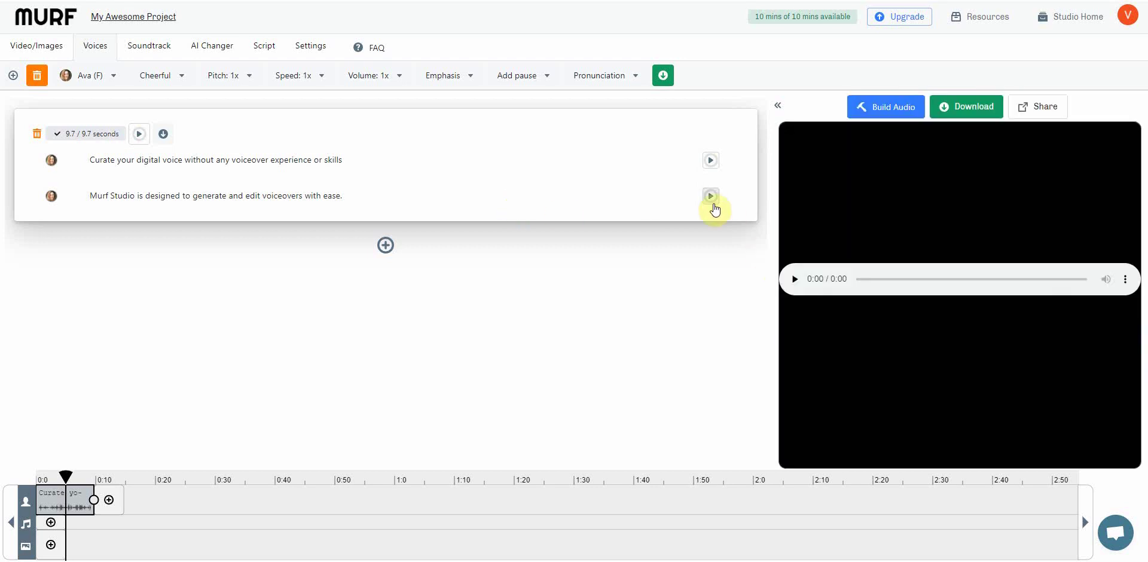
click(796, 281)
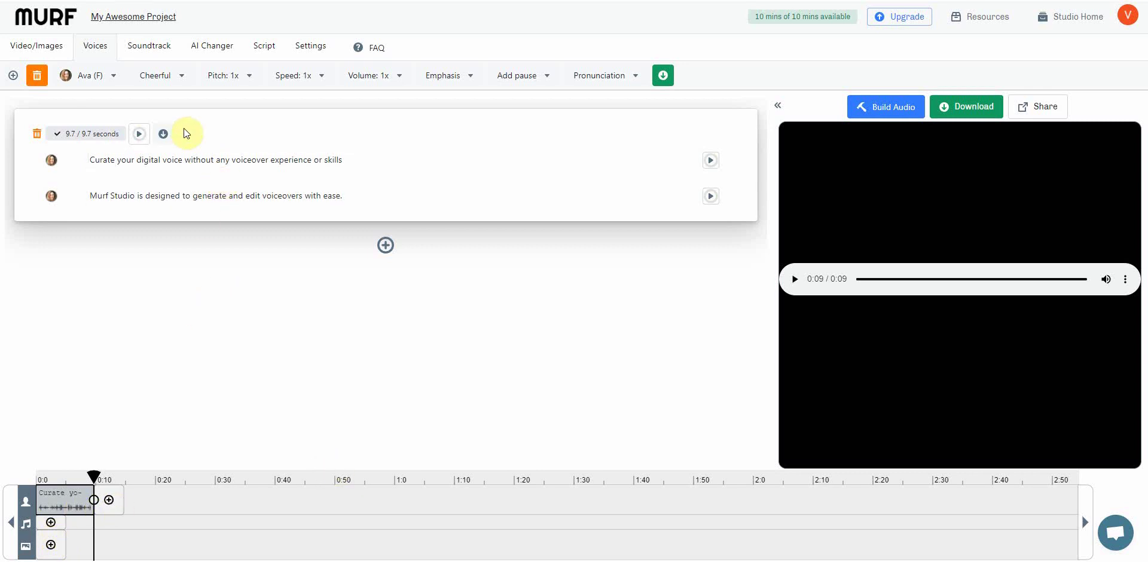
Step: Examine the soundtrack options and the music categories and tracks offered in the soundtrack gallery
click(148, 48)
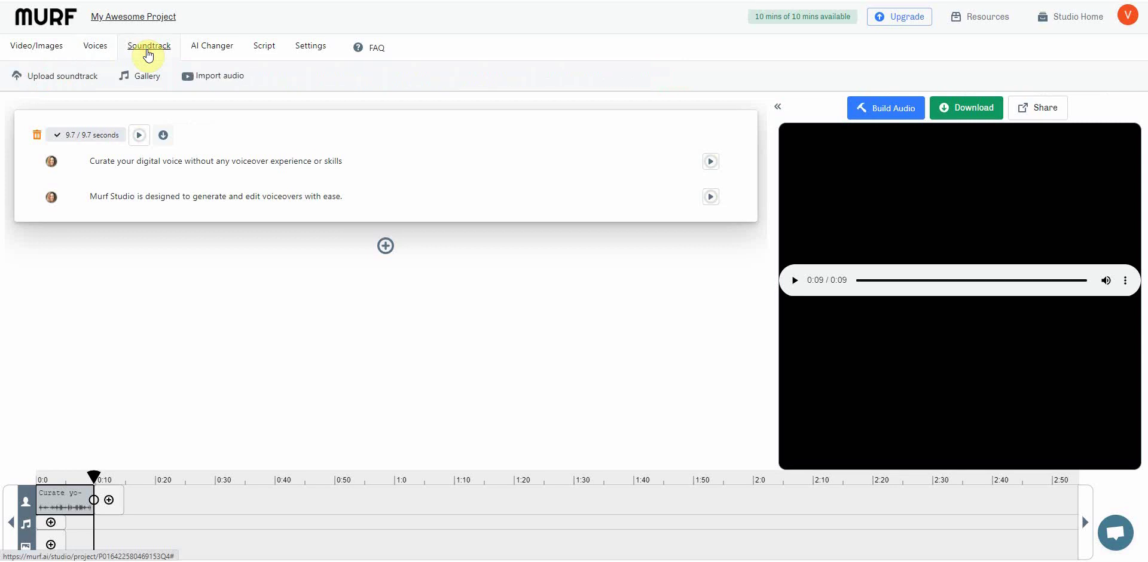
click(136, 77)
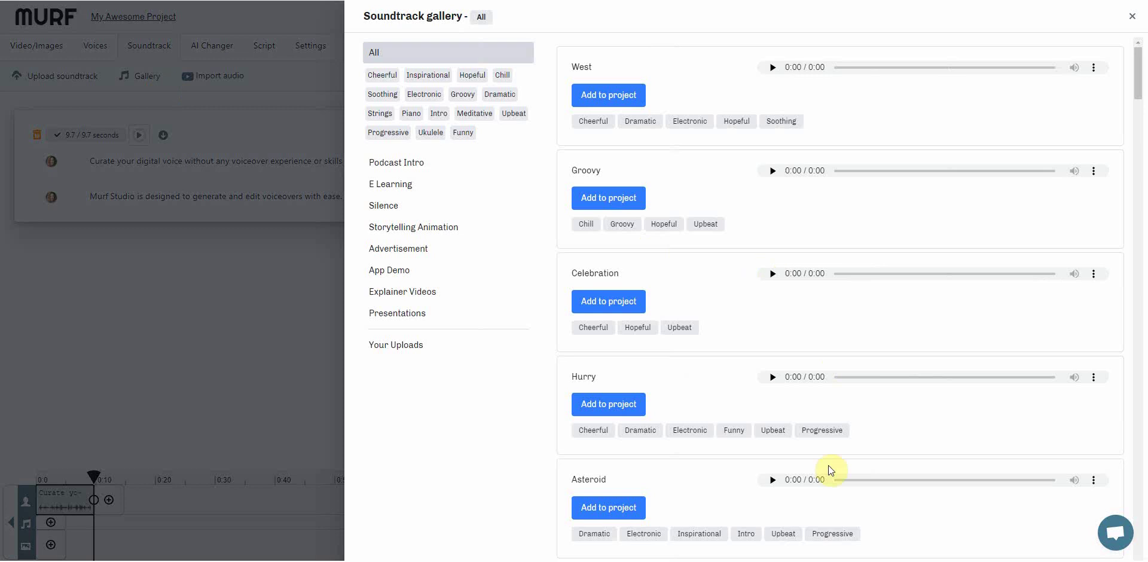
click(261, 27)
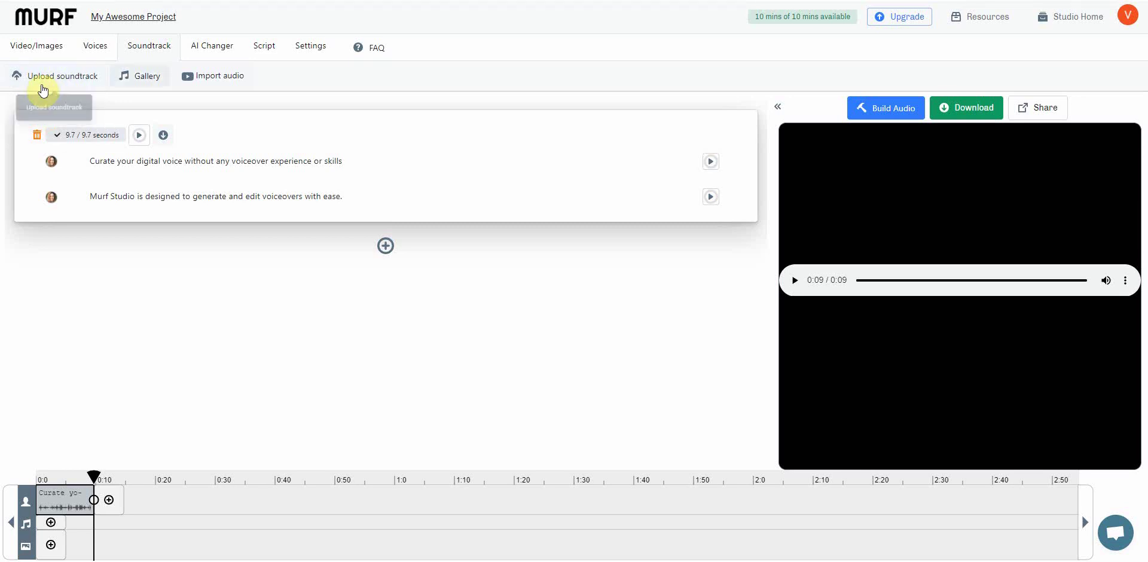
click(142, 76)
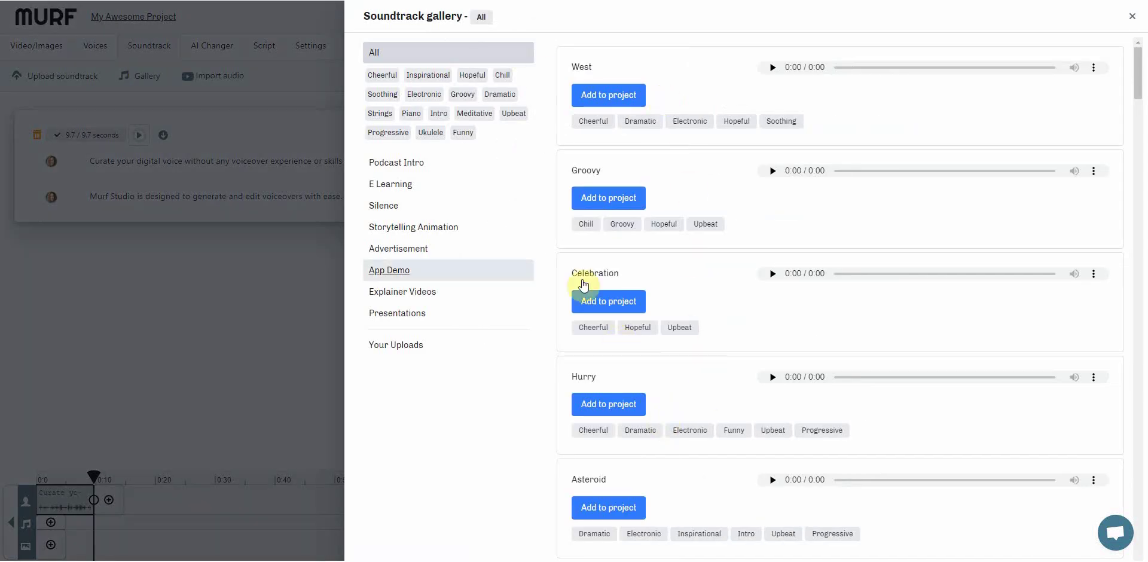
click(139, 320)
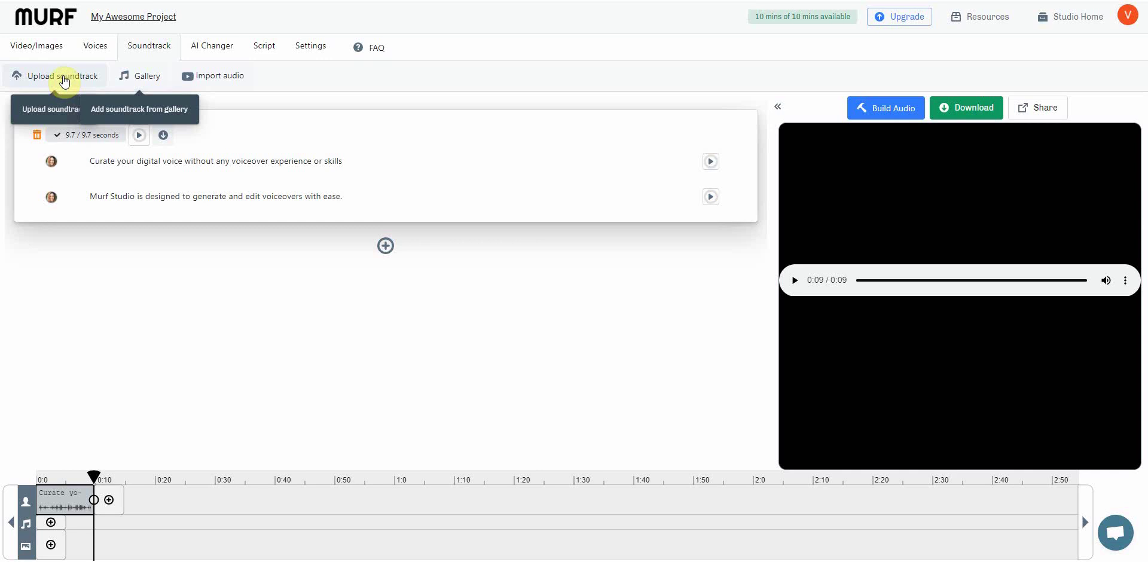
Step: Look over the AI Changer, Script and Settings options of the project
click(220, 49)
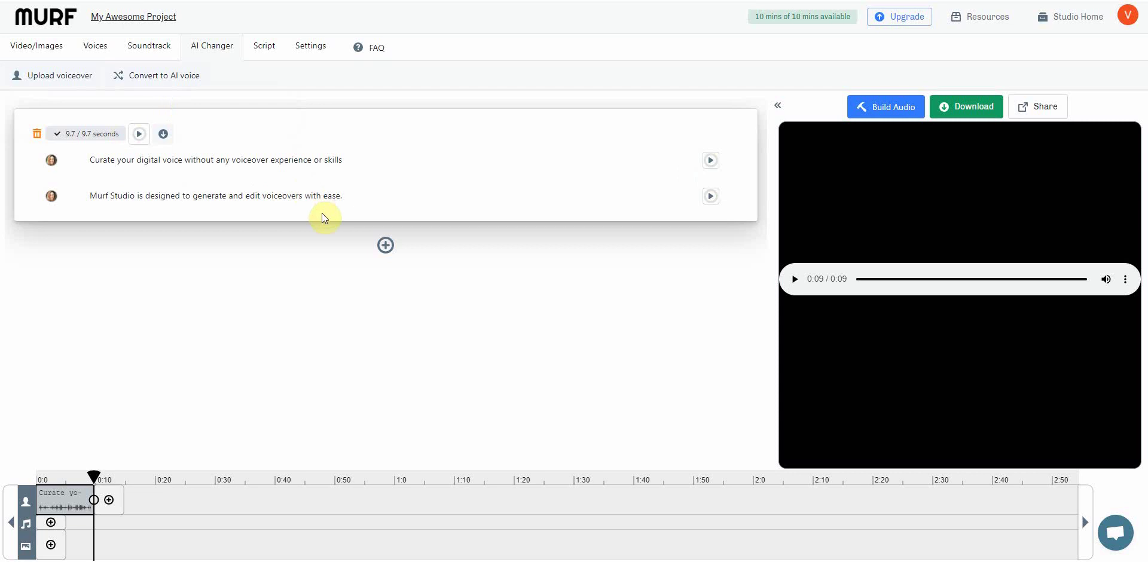
click(264, 49)
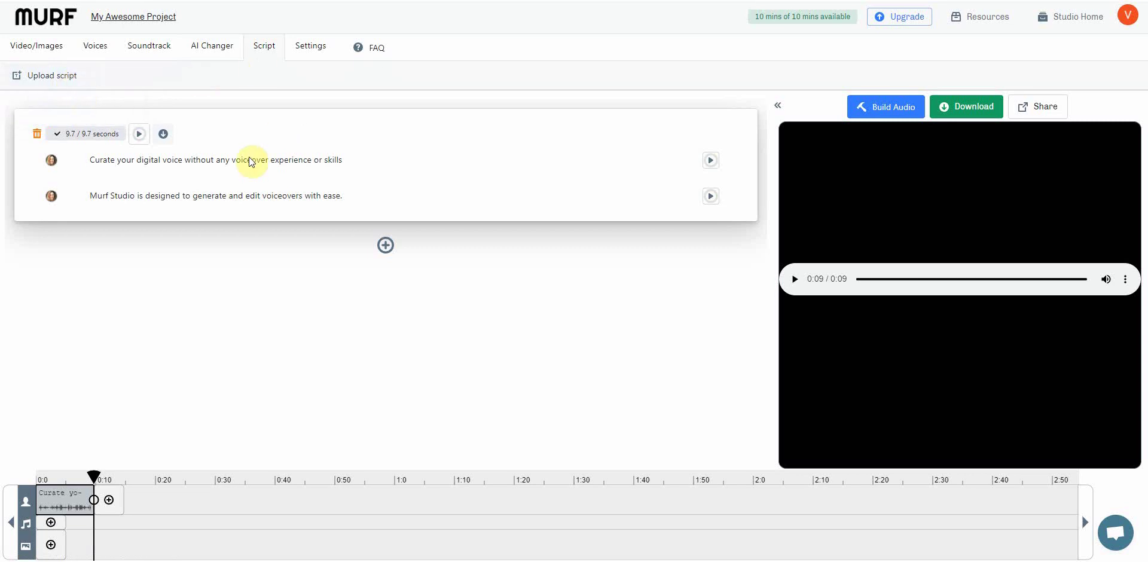
click(299, 47)
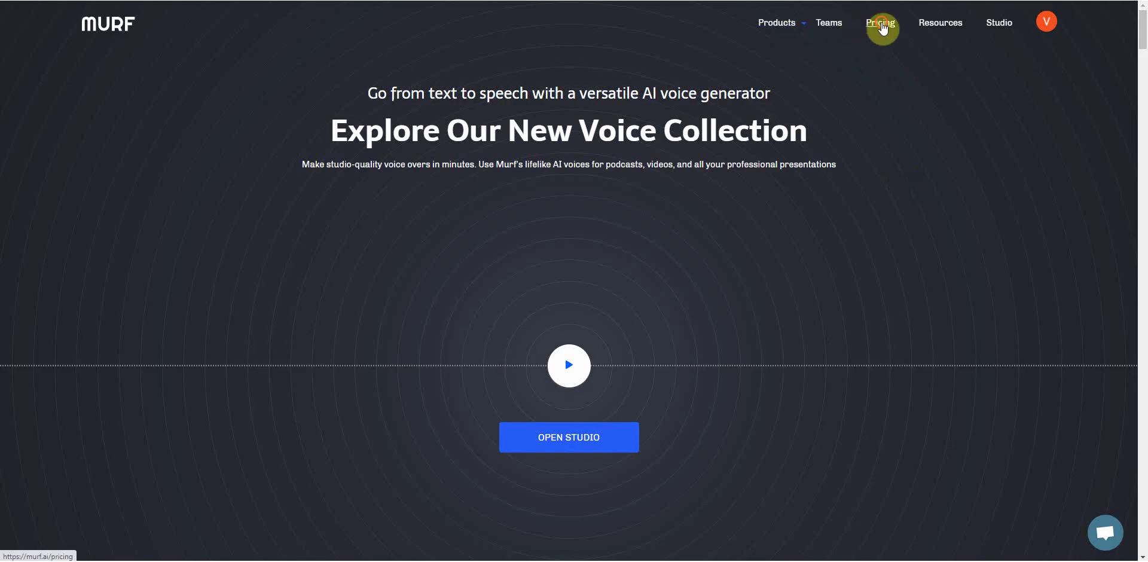
Step: View the Murf pricing plans for yearly billing
click(881, 25)
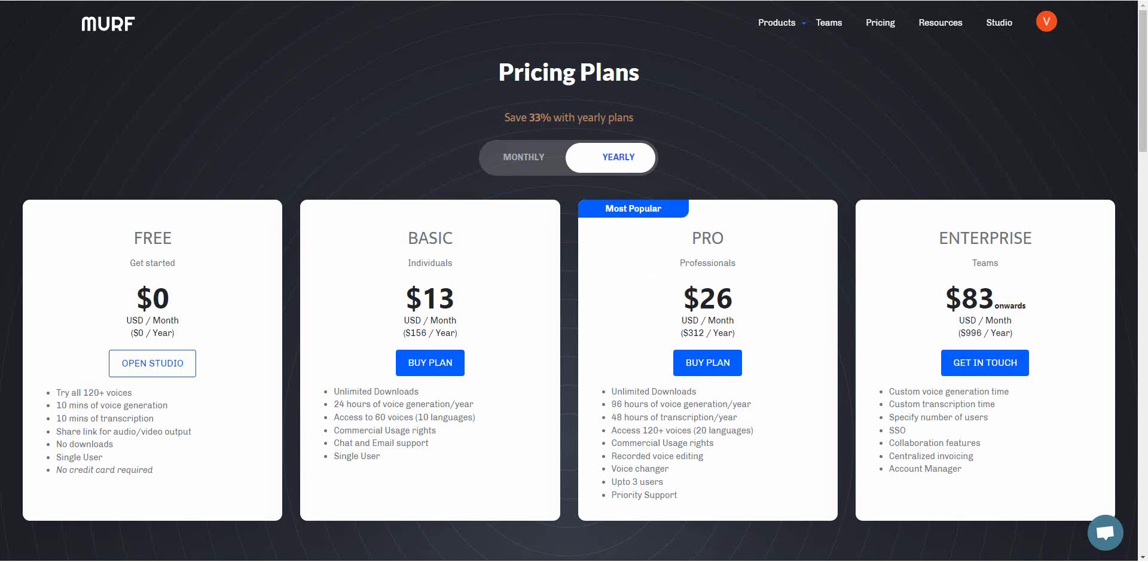
Step: Open the Fiverr home page at fiverr.com in a new browser tab
key(ctrl+t)
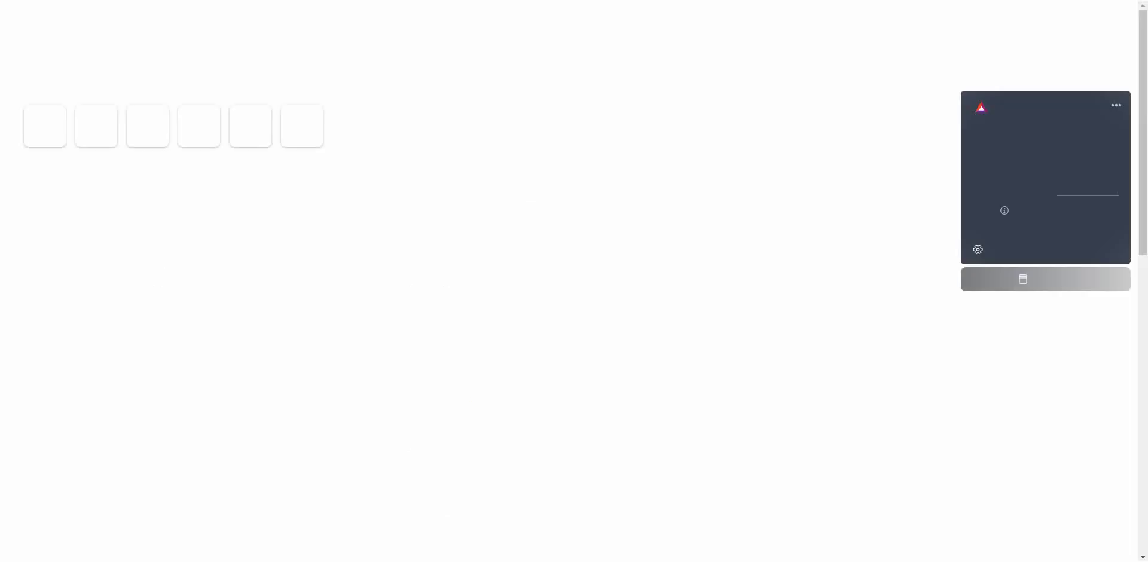
text(fi)
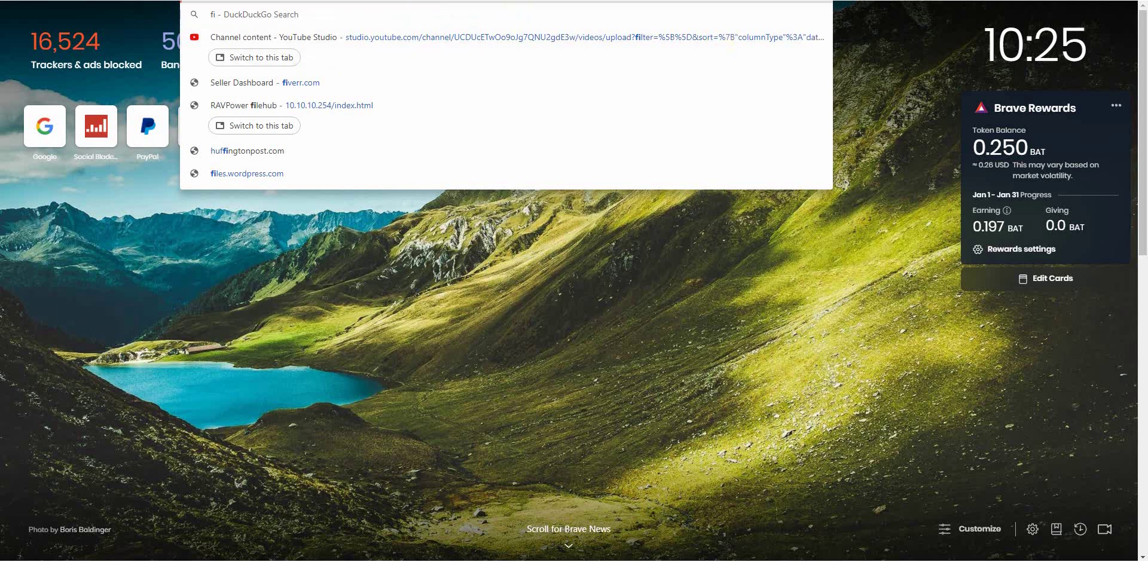
text(fiverr.com/users/storyboss_360/balance/sales)
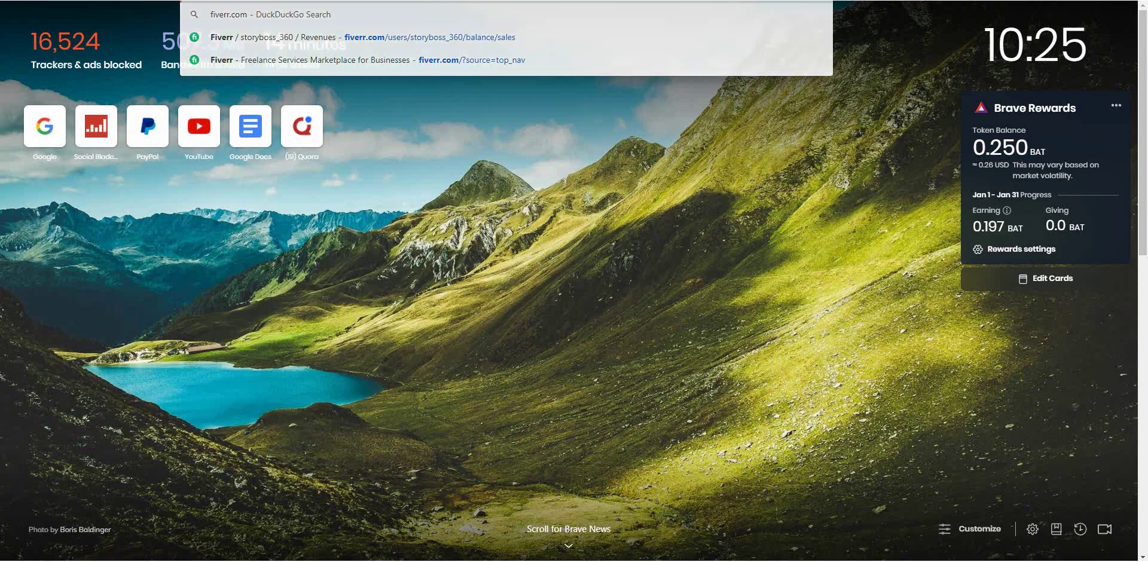
key(Return)
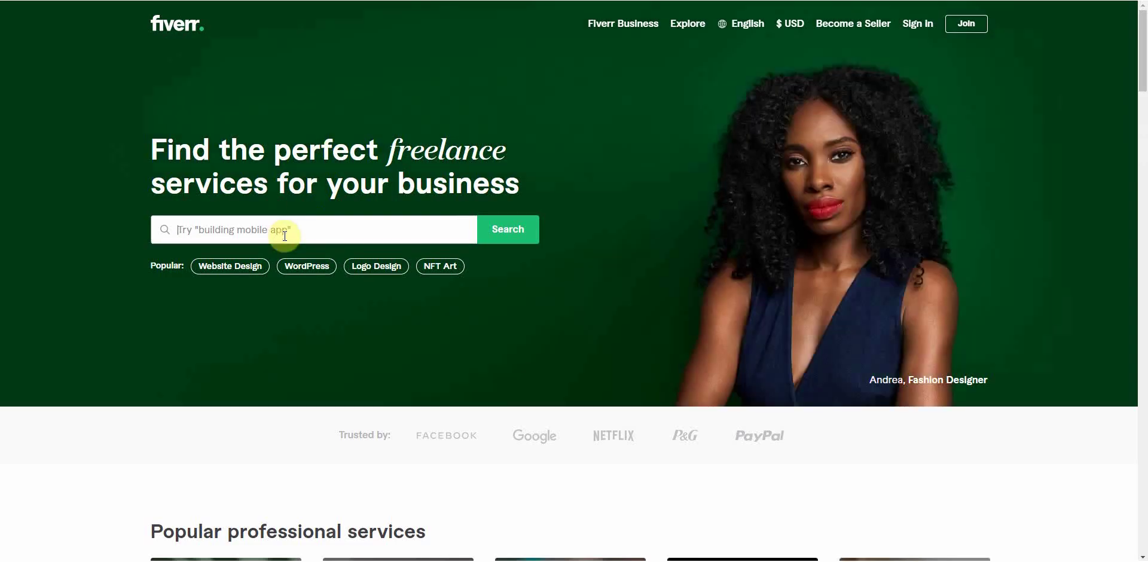
Step: Search Fiverr's services for "voice over"
text(voi)
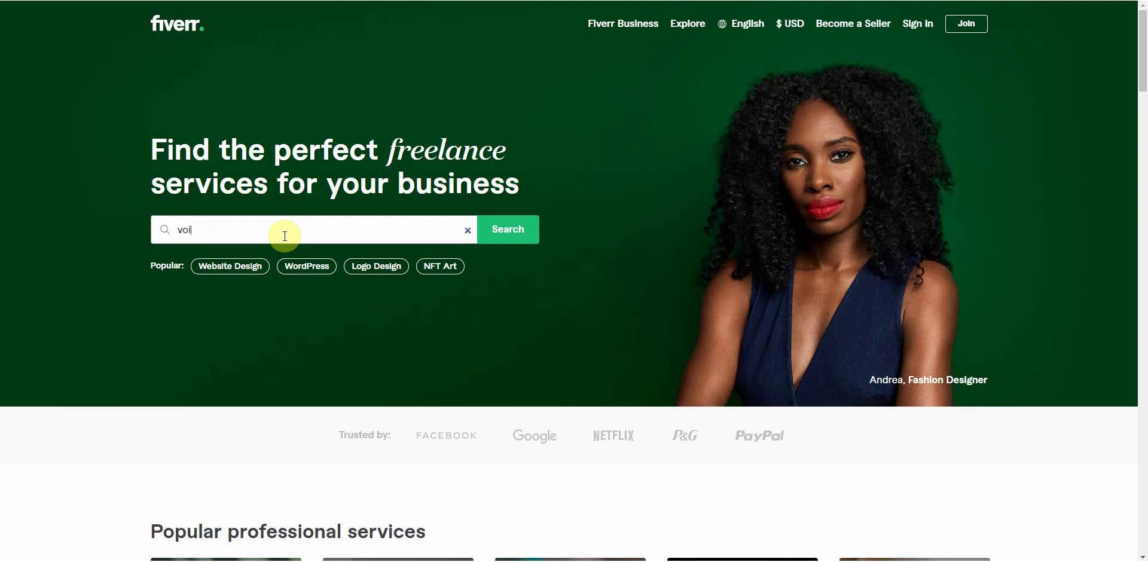
text(ce over)
key(Return)
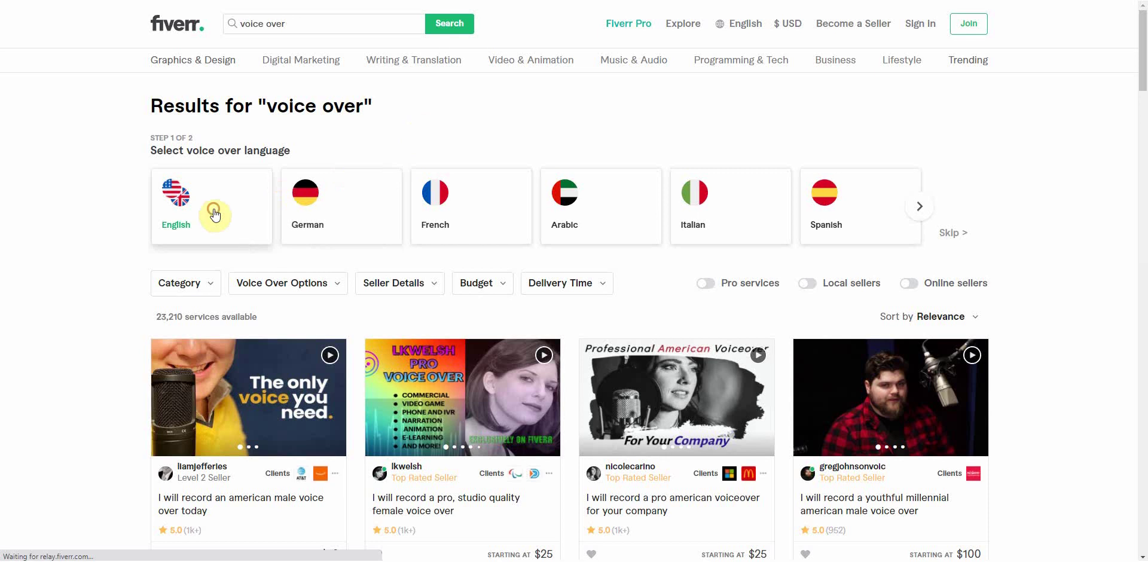
Step: Filter the voice over results to the English language and dismiss the Join Fiverr dialog
click(213, 209)
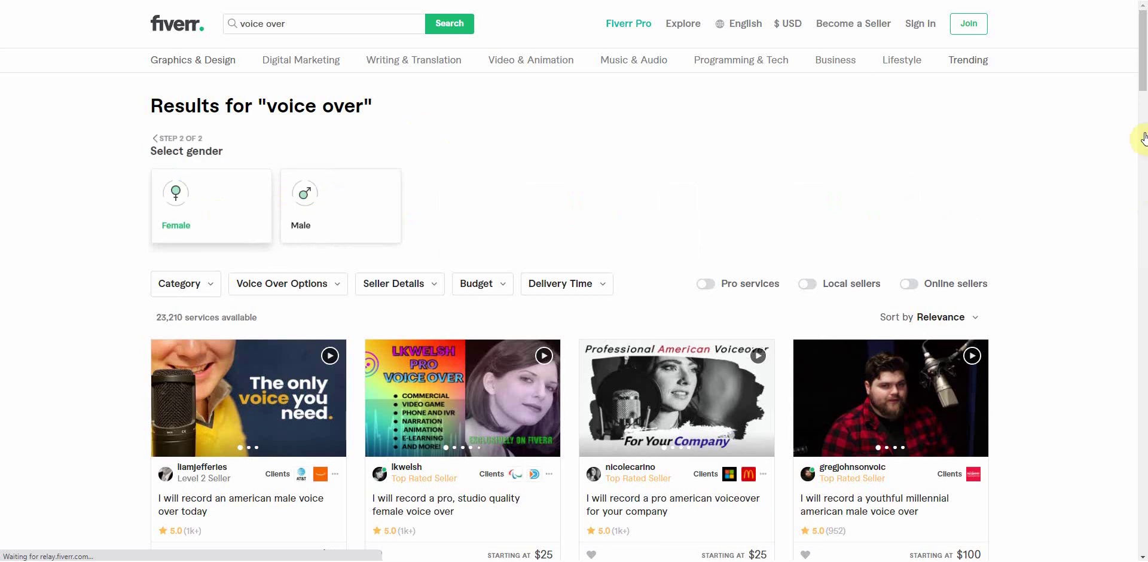
drag(1141, 77, 1142, 101)
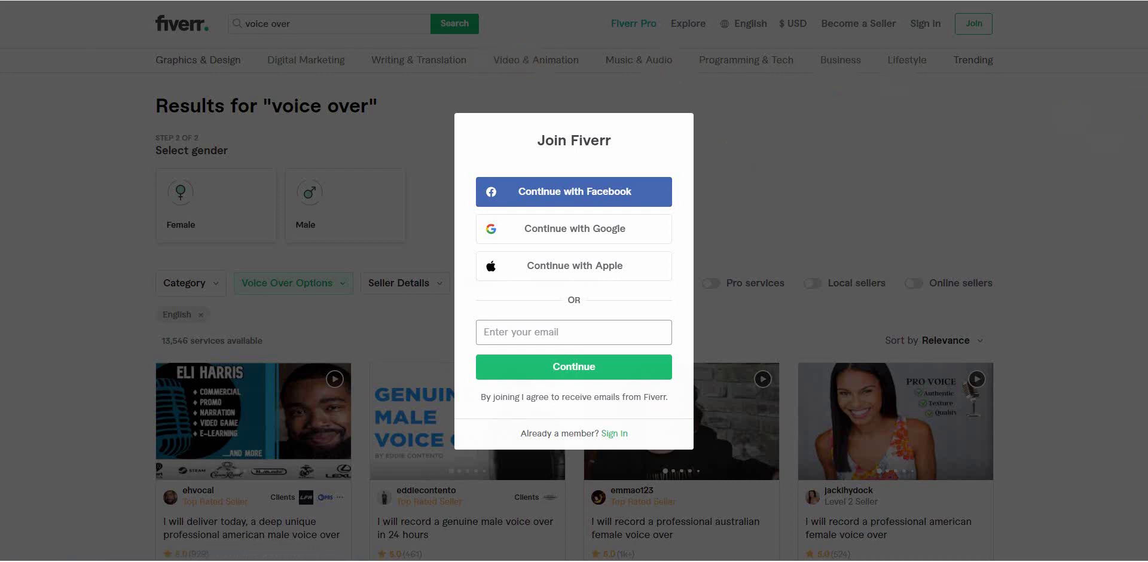
click(430, 121)
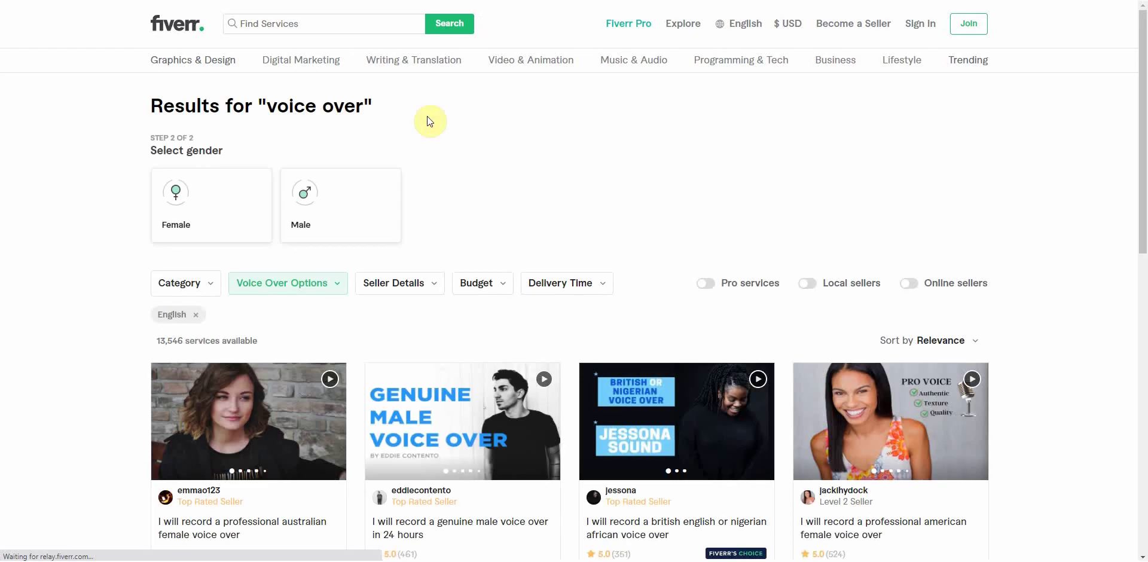
Step: Open the professional Australian female voice over gig from the results and look at its price for the given number of words
scroll(1140, 134, down, 5)
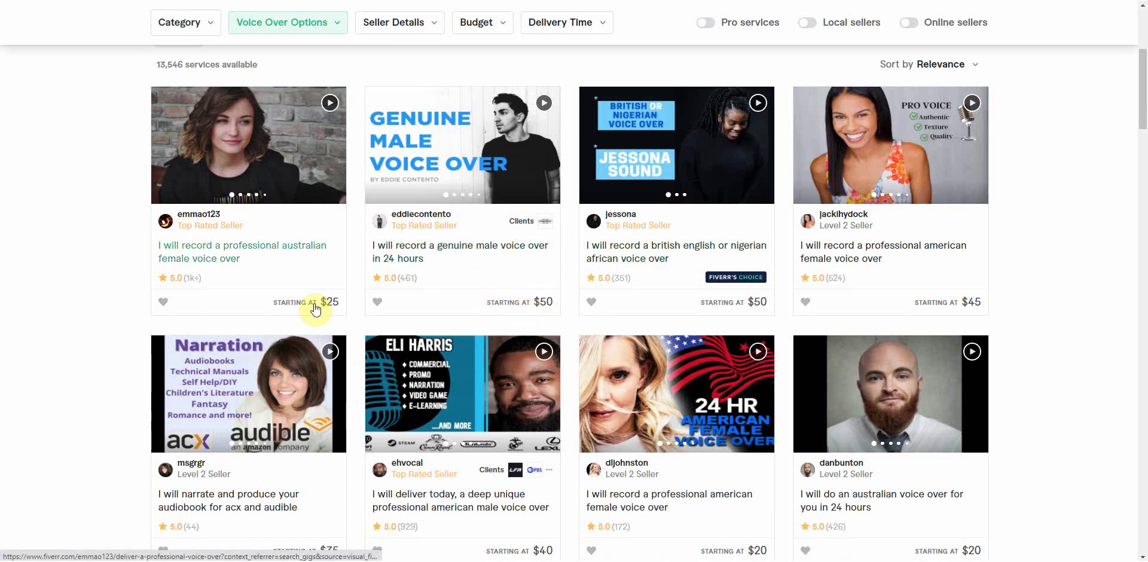
click(282, 250)
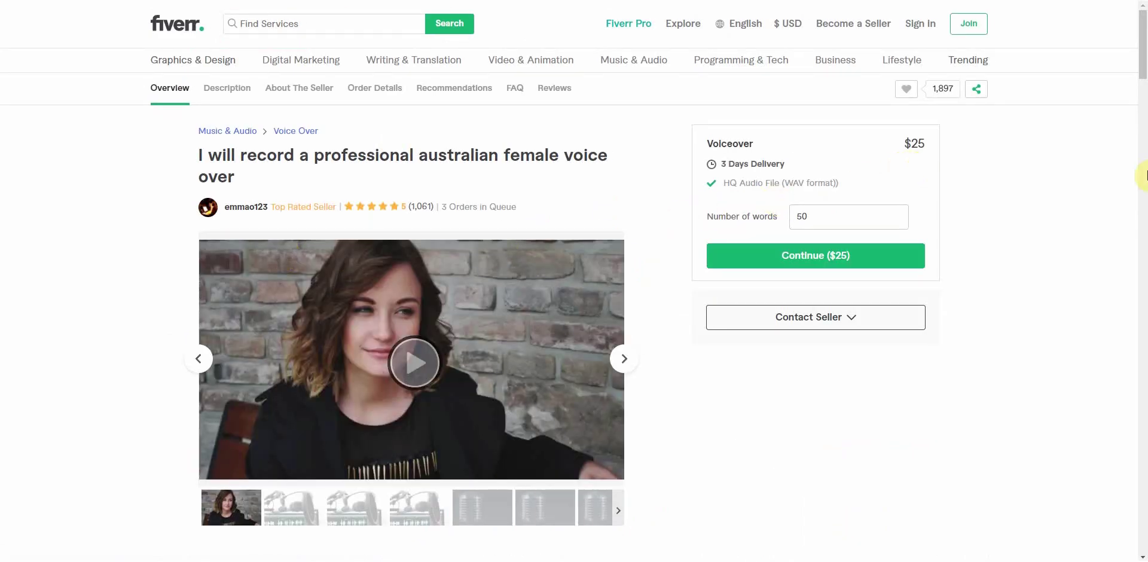
mouse_move(828, 216)
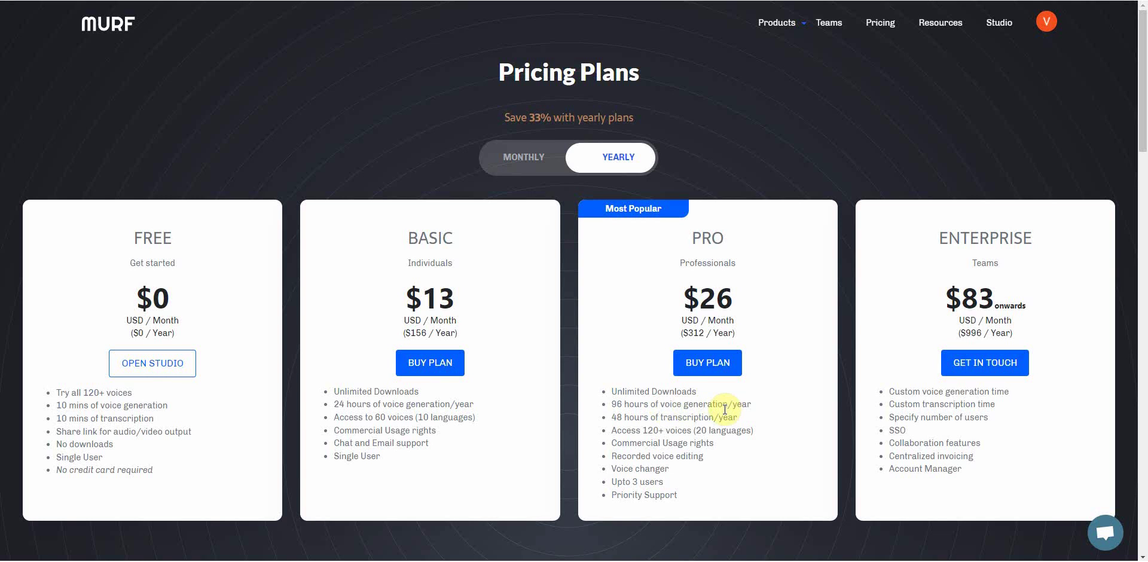
Step: Switch to Calculator and divide the Murf Pro plan's 96 yearly voice generation hours by 12
click(15, 561)
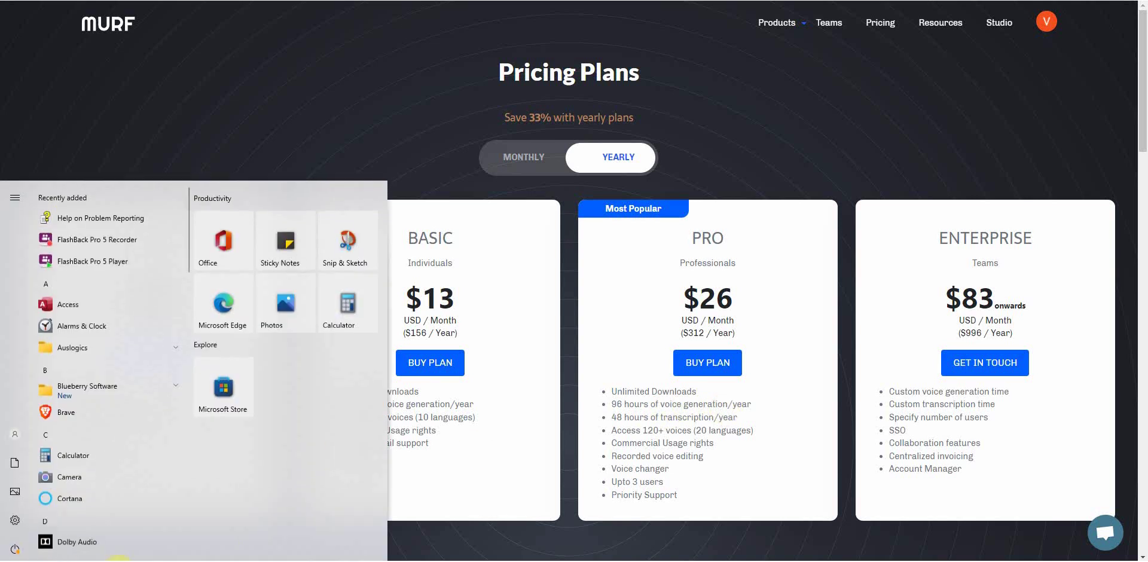
click(328, 321)
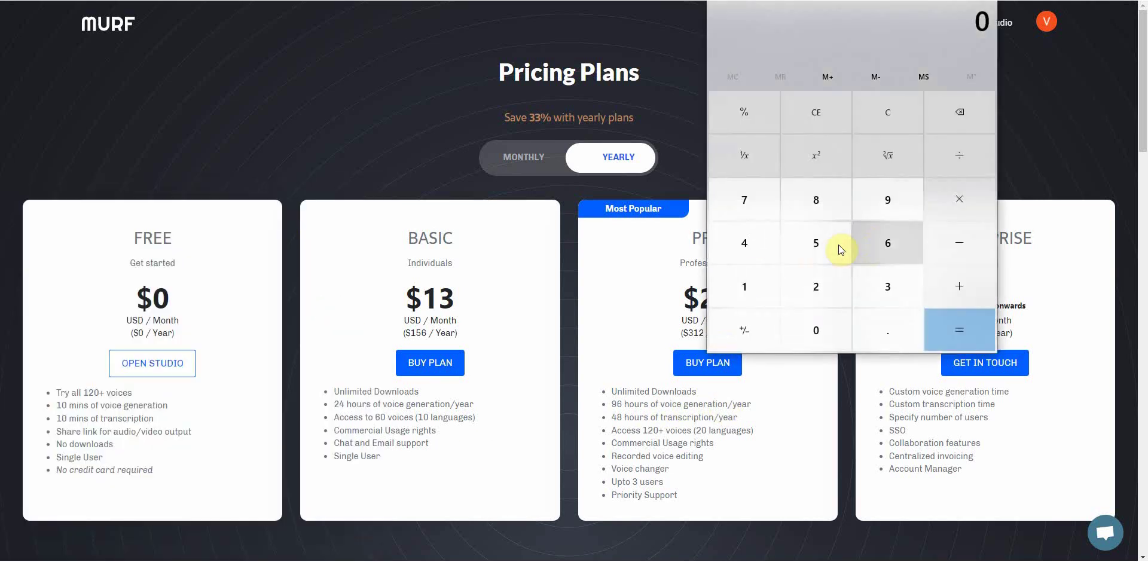
click(867, 204)
click(869, 242)
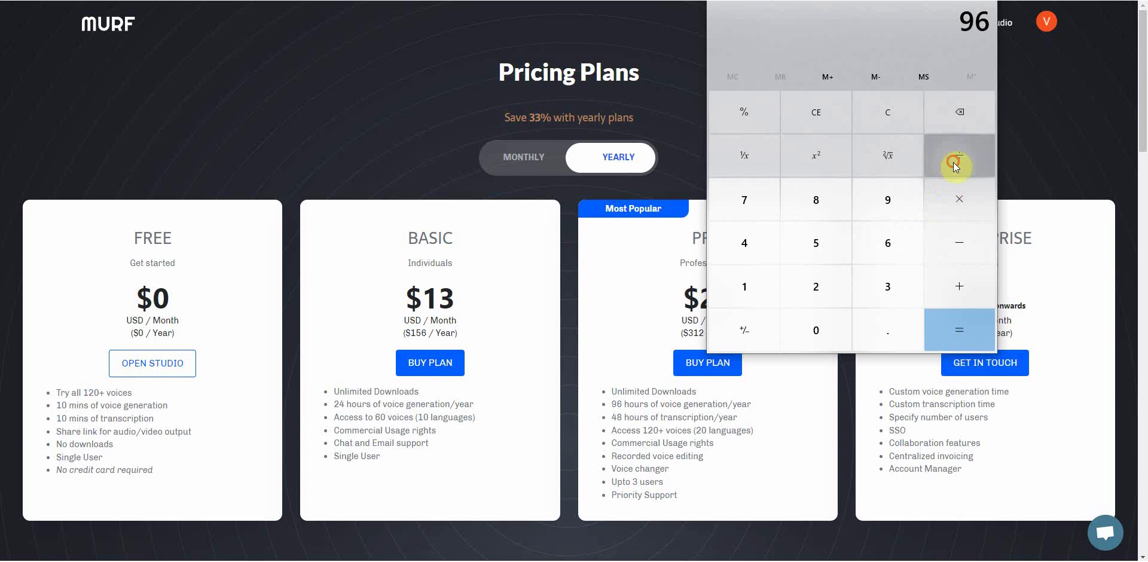
click(744, 286)
click(816, 286)
click(957, 328)
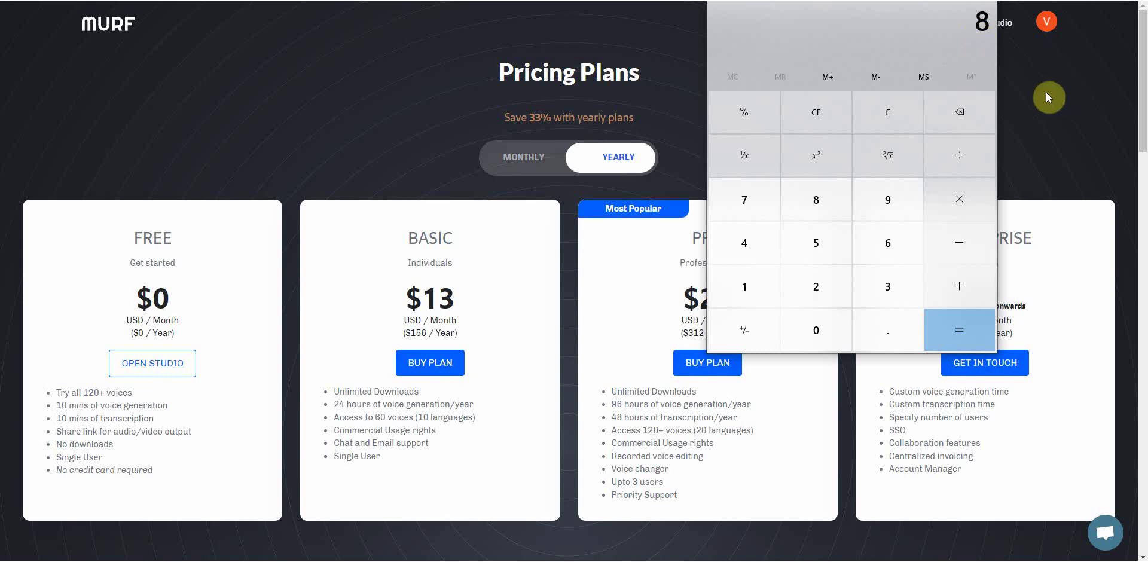
Step: Review the Fiverr gig's offer again and highlight "(20 languages)" in the feature list of Murf's Pro plan
key(alt+Tab)
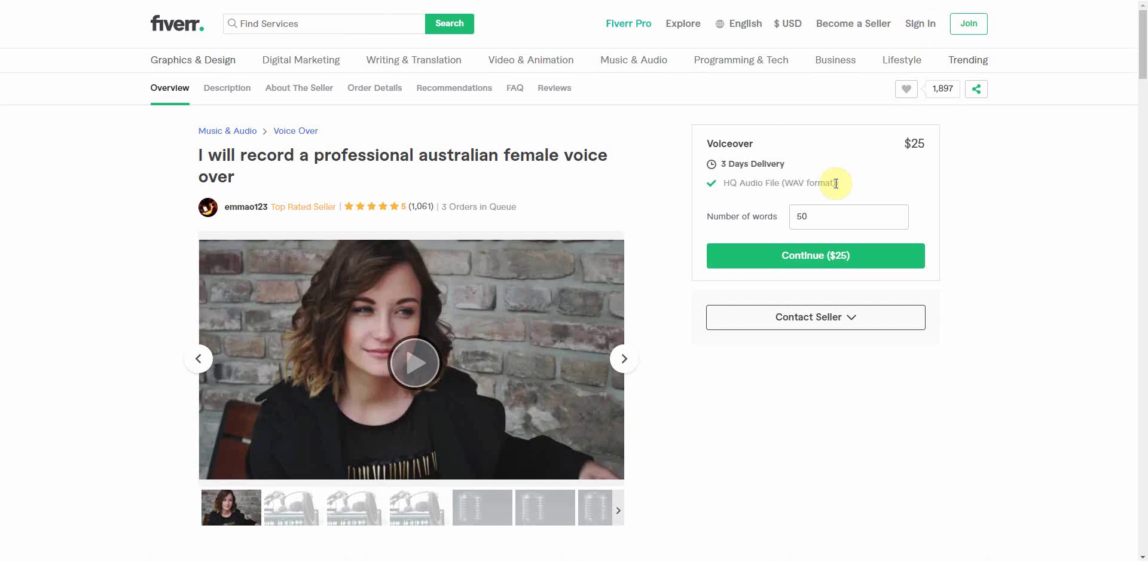
mouse_move(843, 221)
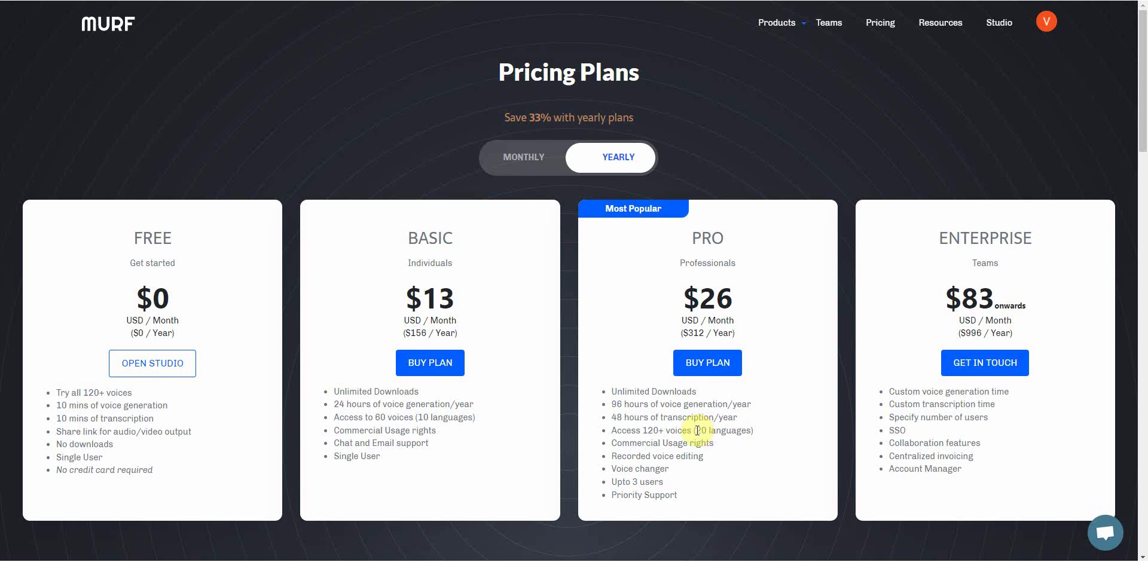
drag(693, 430, 739, 430)
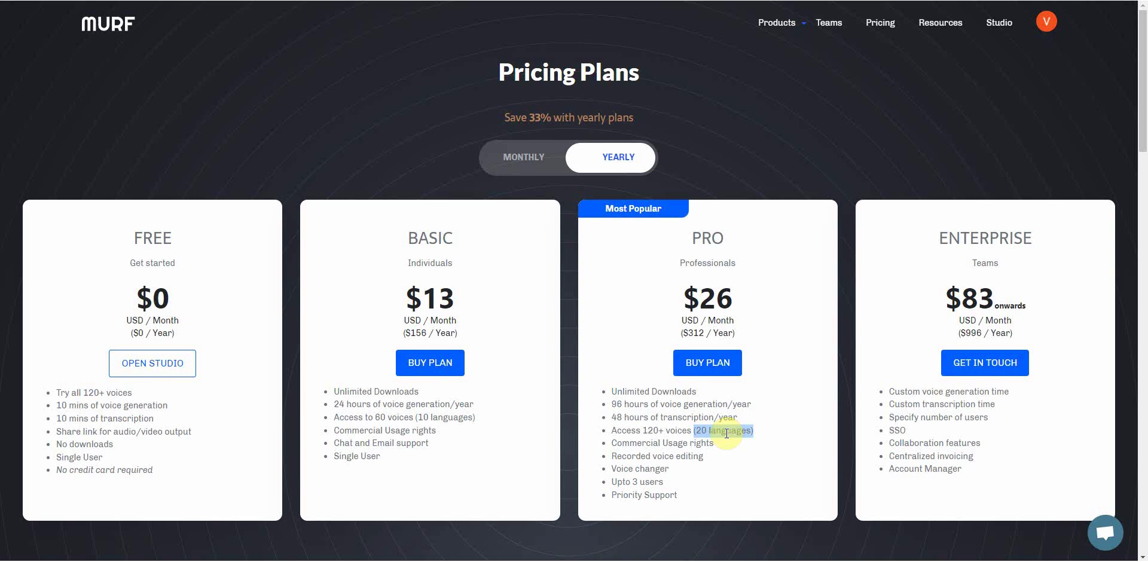
drag(692, 431, 763, 429)
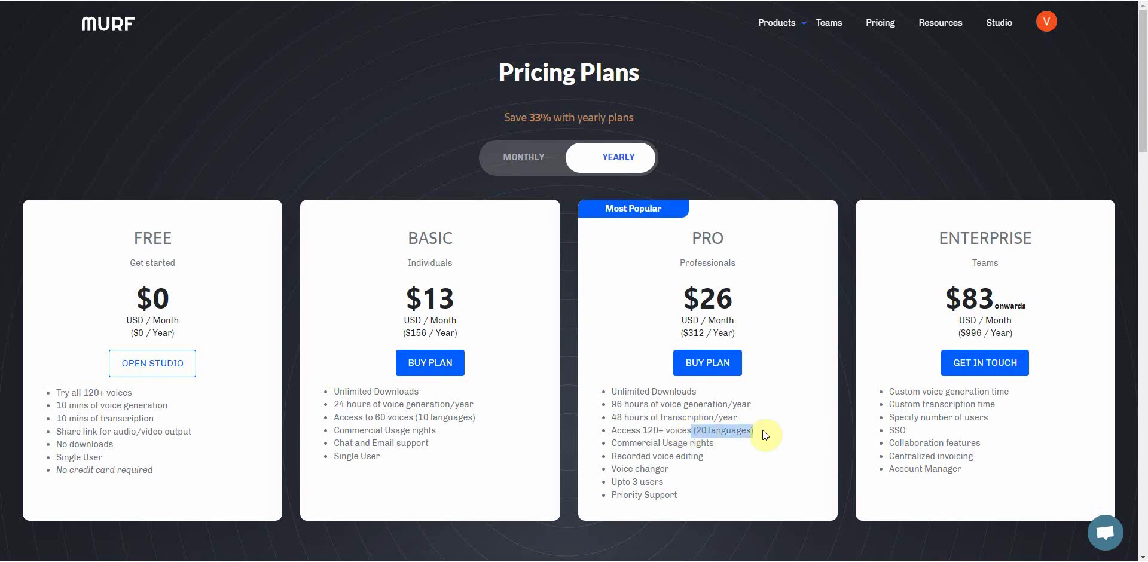
click(762, 430)
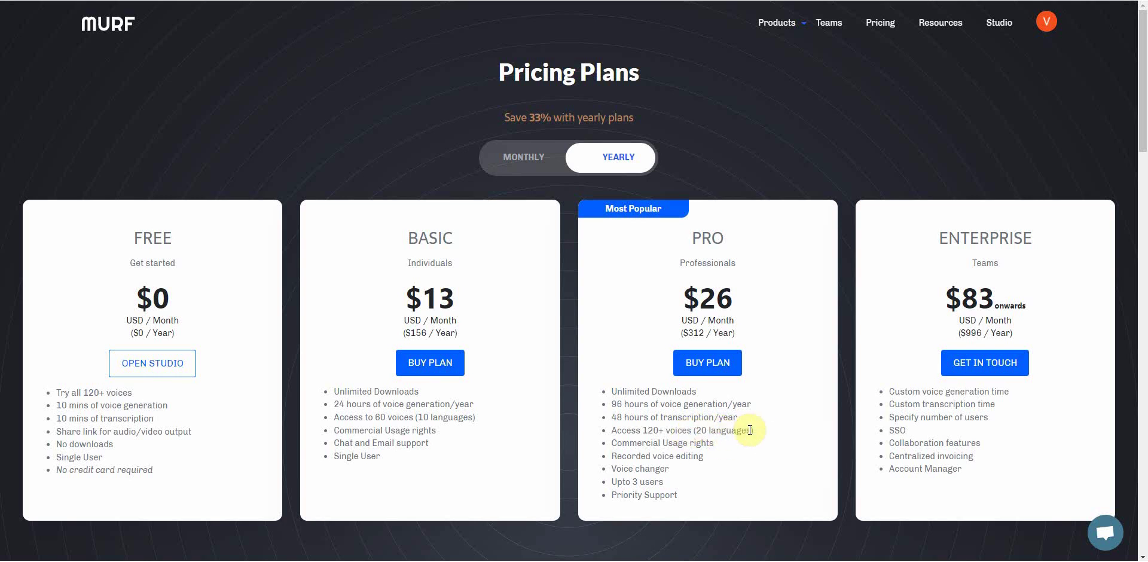
drag(752, 430, 694, 432)
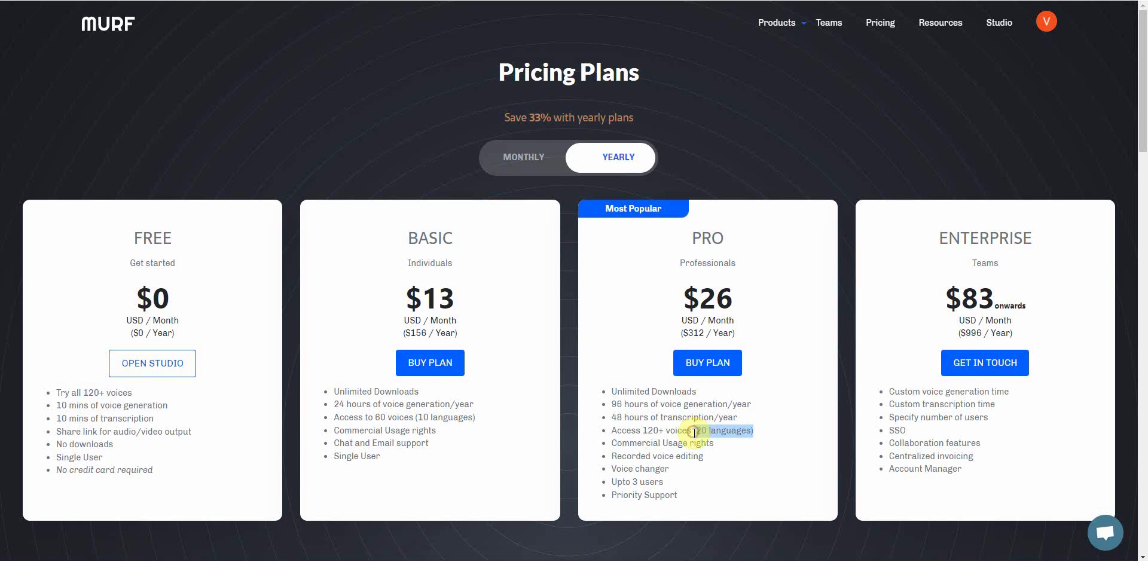
click(721, 454)
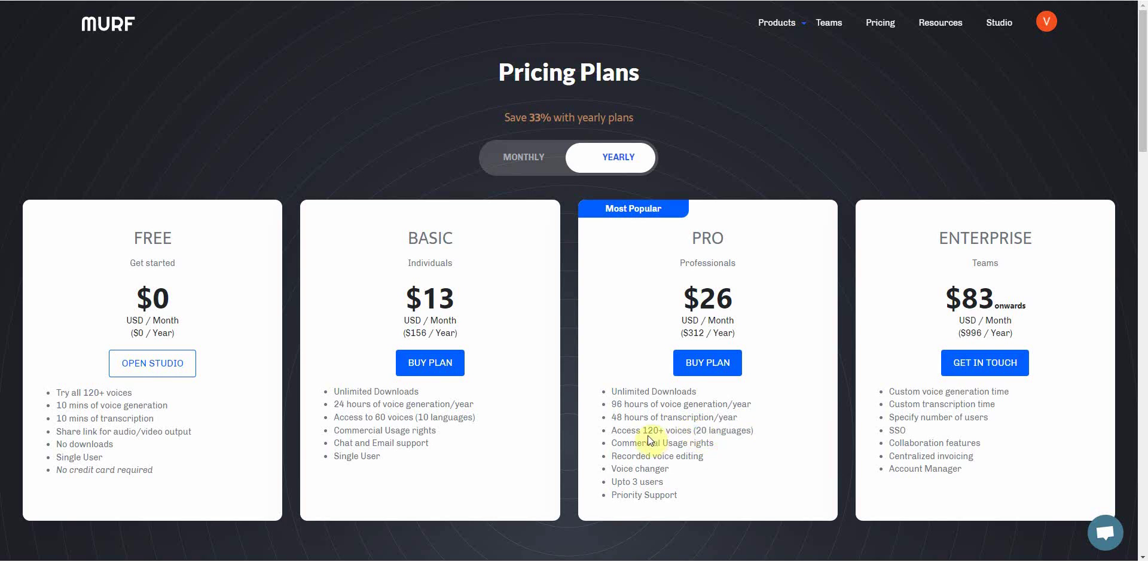
drag(691, 431, 762, 432)
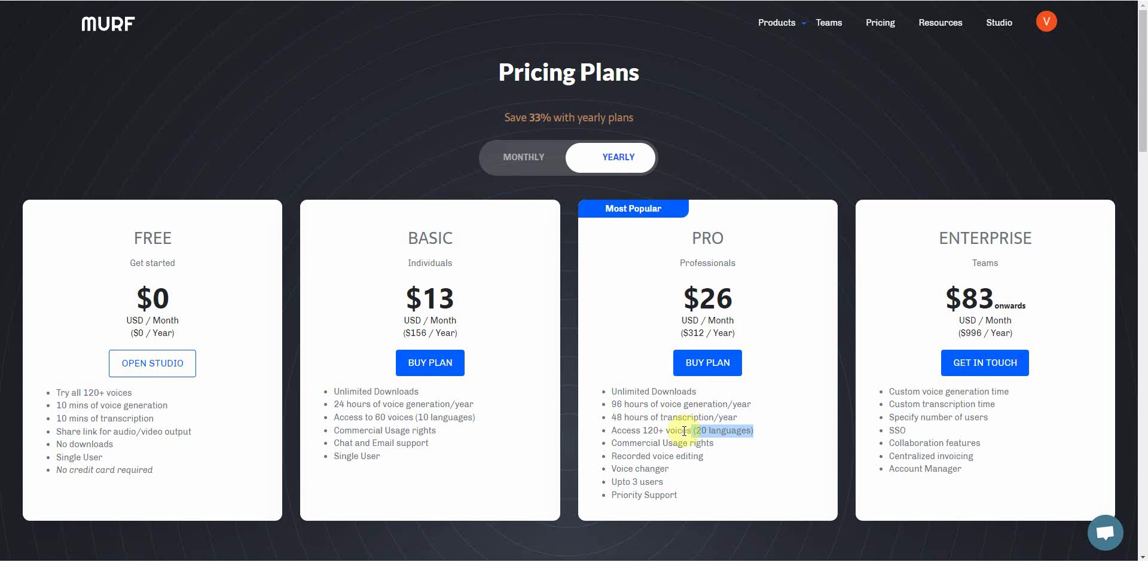
click(737, 454)
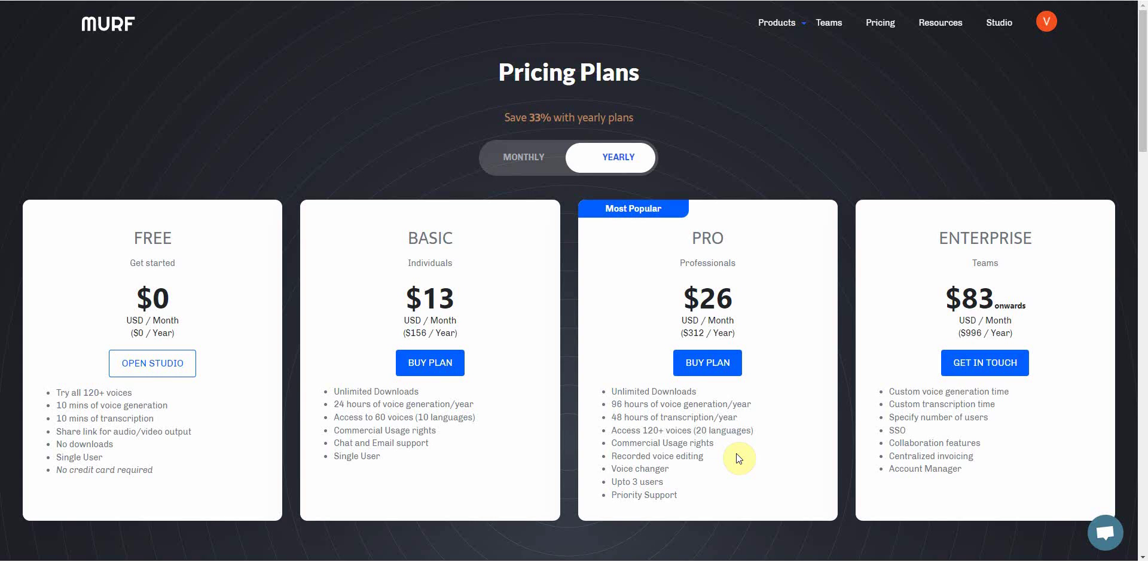